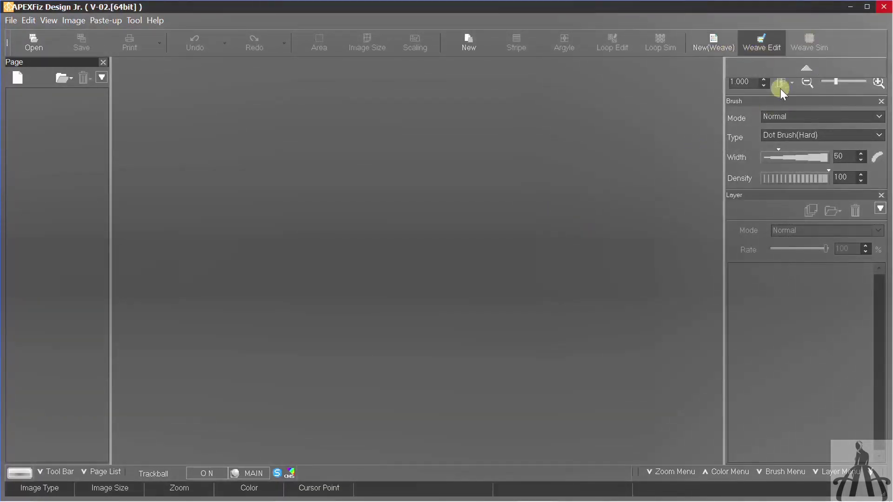
Step: Start a new knit design named Knit Design with a 5 G gauge
left_click(469, 48)
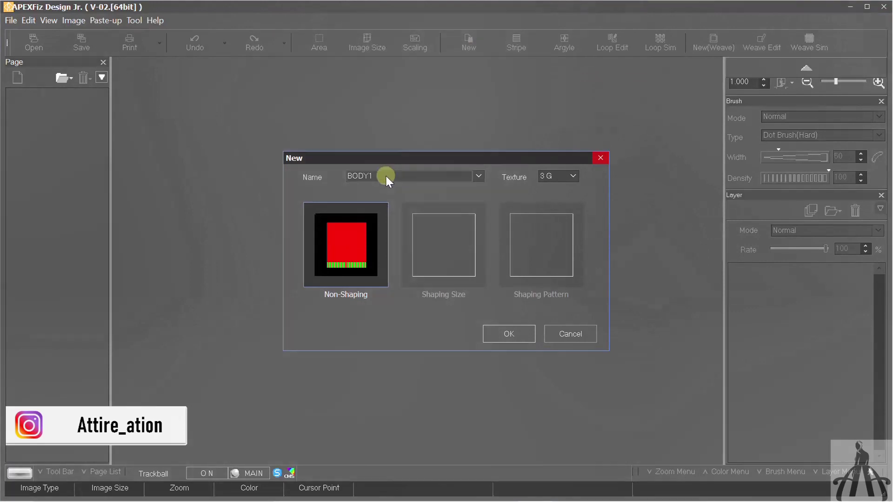
type("Knit Design")
left_click(573, 176)
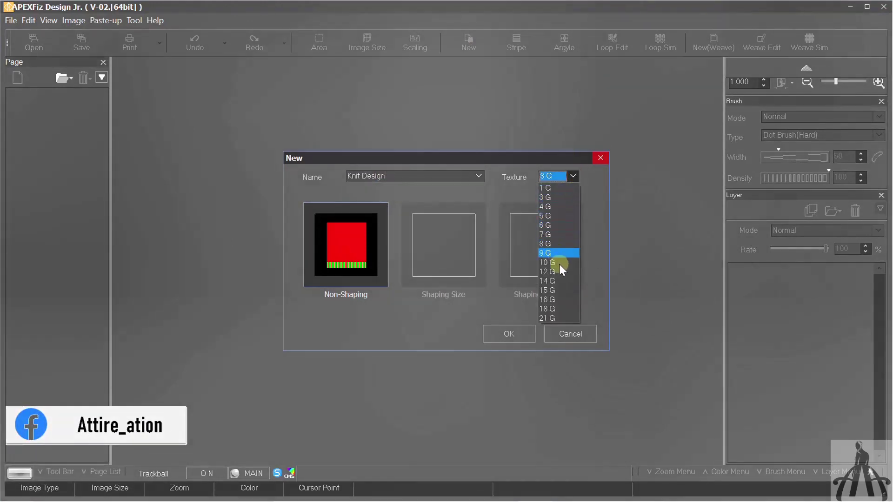
left_click(550, 215)
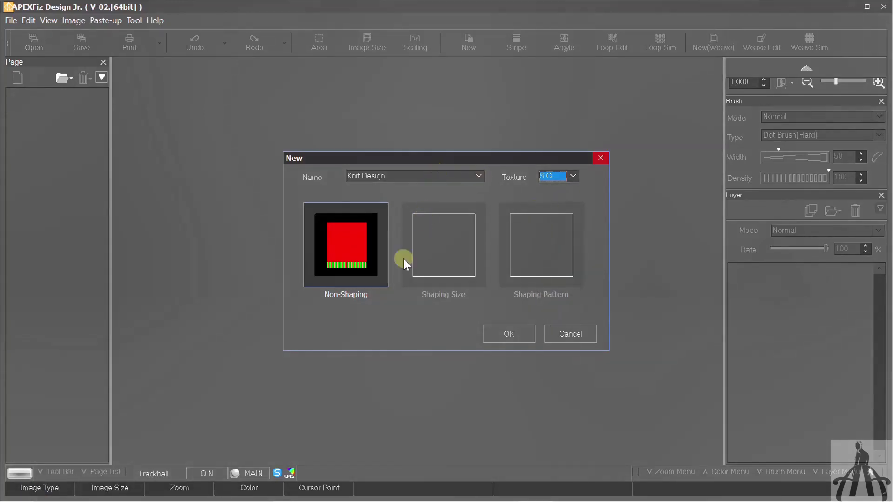
Step: Create the non-shaping design and set its size to 5 by 5 inches
left_click(512, 337)
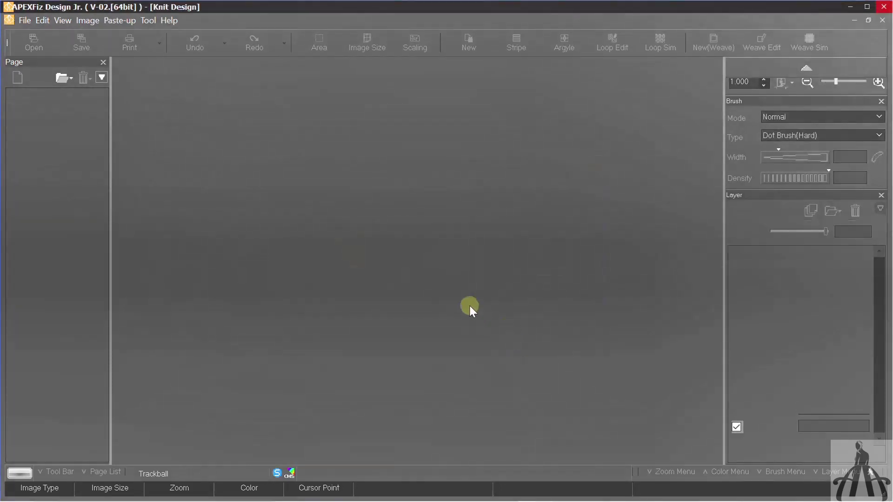
left_click_drag(459, 89, 462, 57)
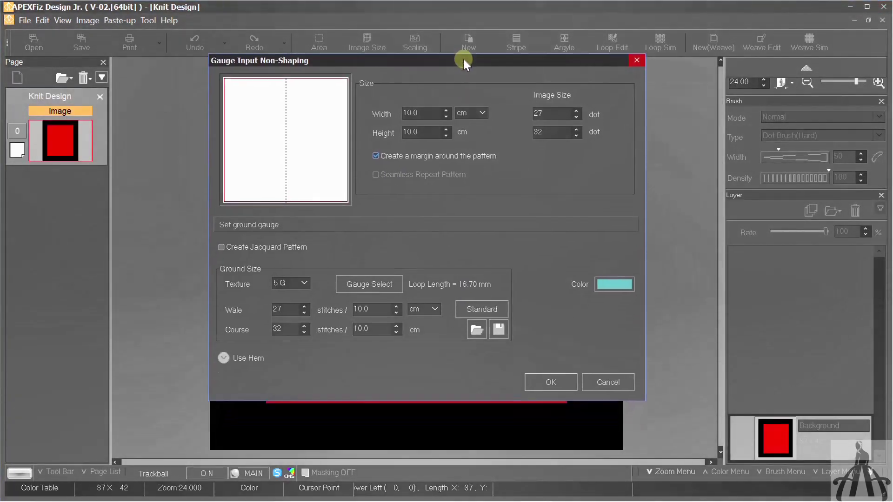
left_click(424, 111)
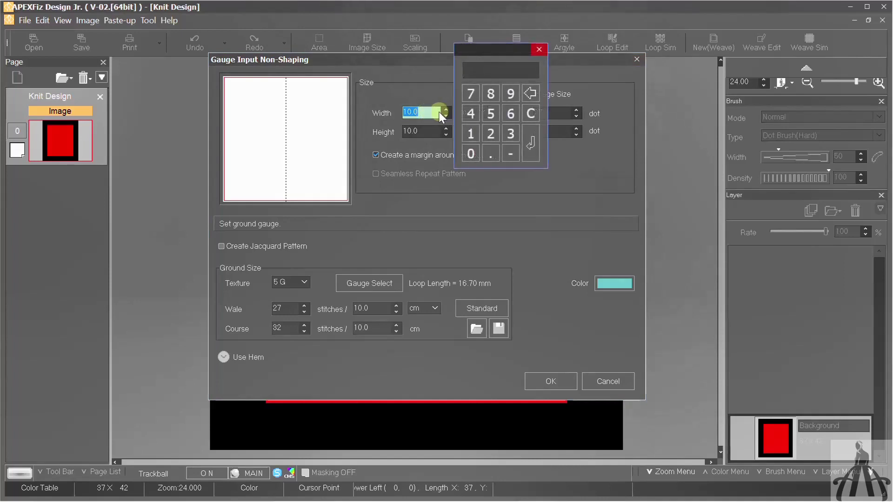
left_click(539, 49)
type("12.7")
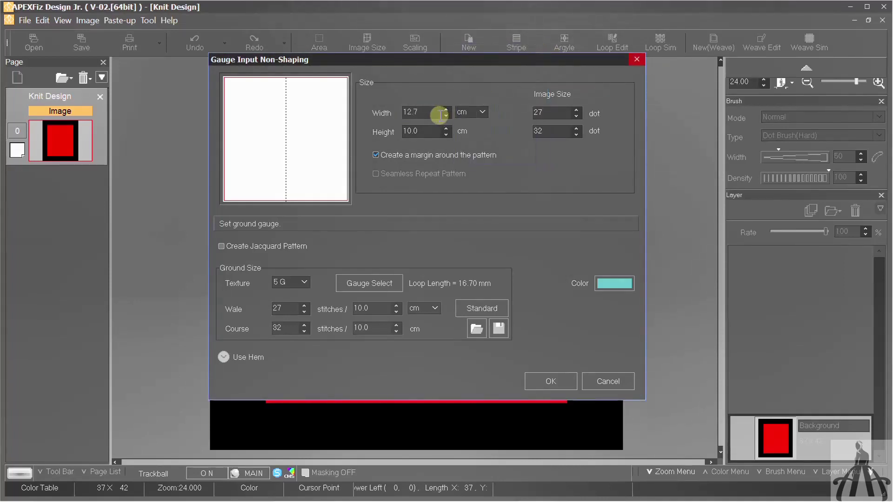
left_click(480, 112)
left_click(465, 132)
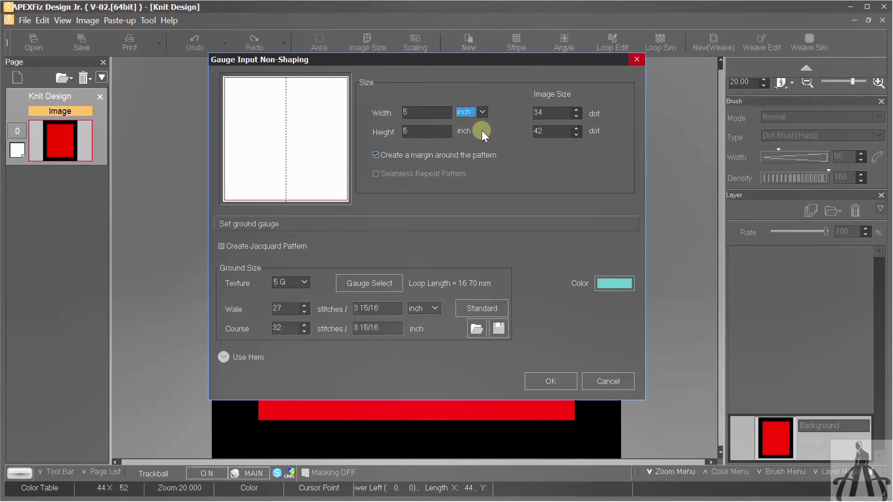
Step: Keep the turquoise ground colour and confirm the 5 G design canvas
left_click(610, 280)
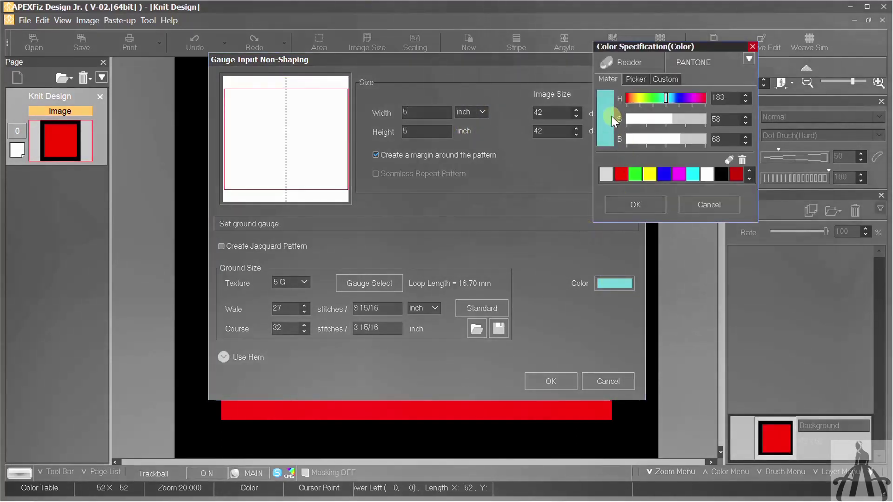
left_click(691, 205)
left_click(573, 380)
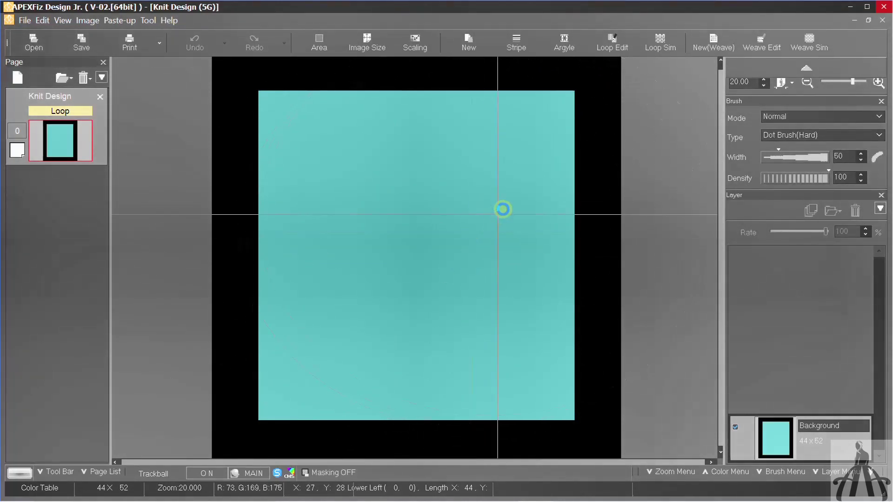
Step: Enter loop editing with the gauge resolution set to 200 dpi
left_click(613, 52)
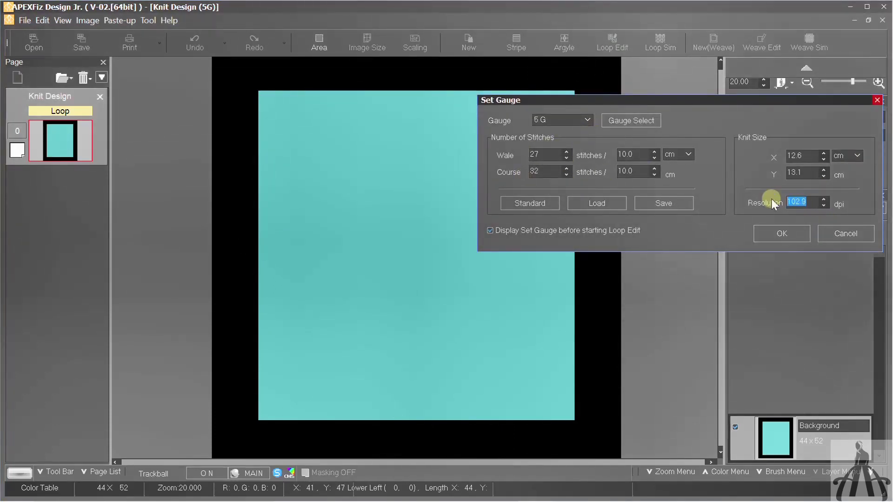
type("200")
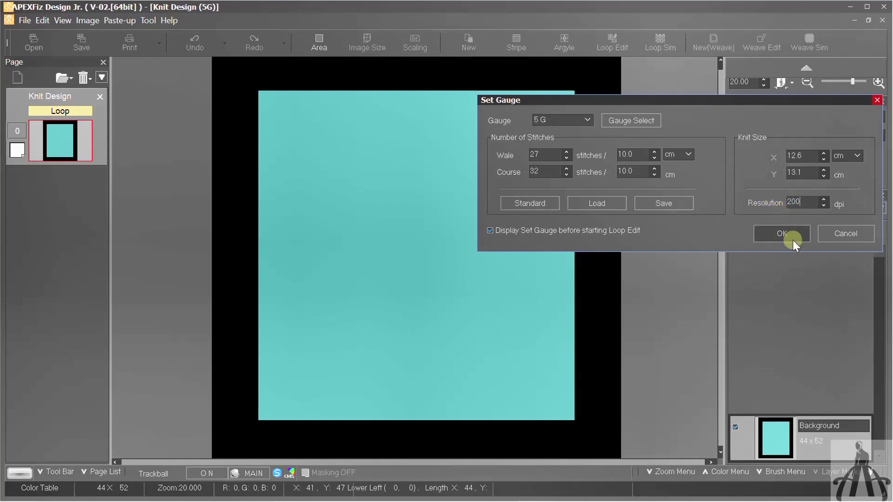
left_click(792, 238)
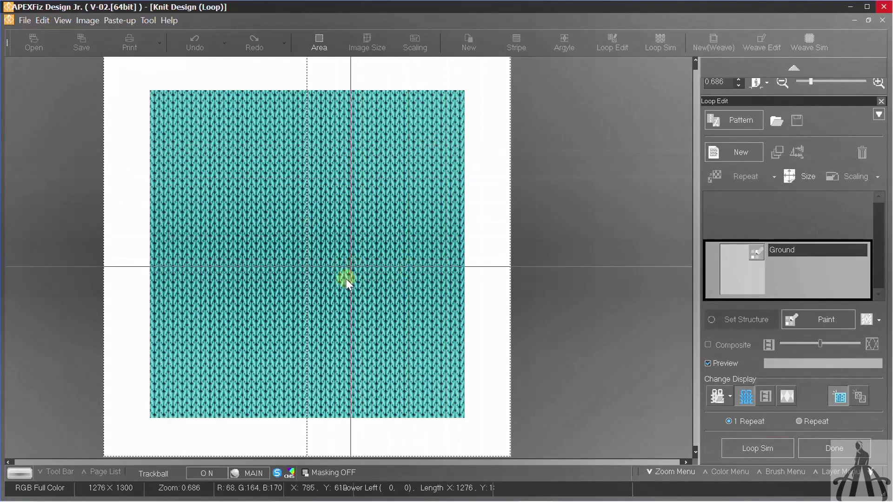
scroll(767, 218, "up", 2)
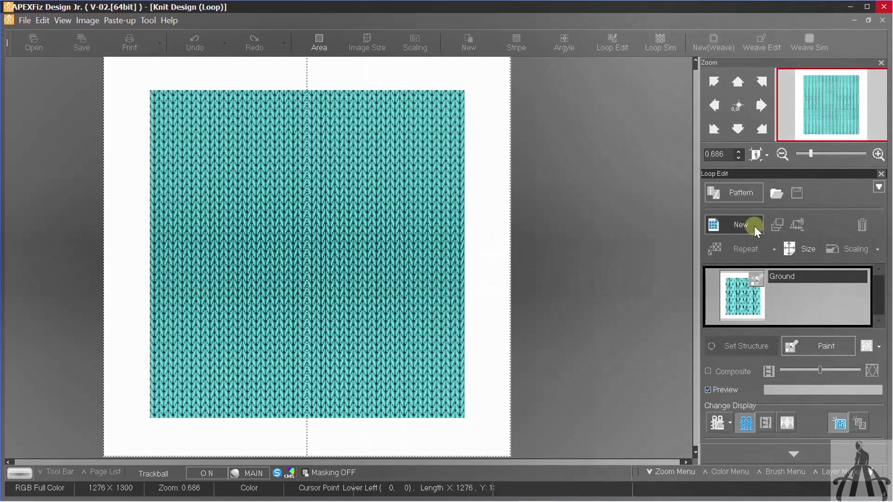
left_click(742, 227)
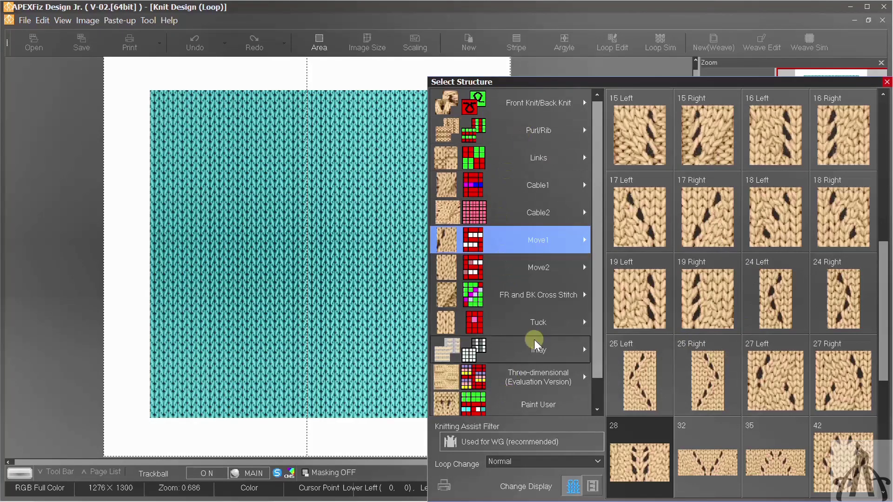
left_click(886, 83)
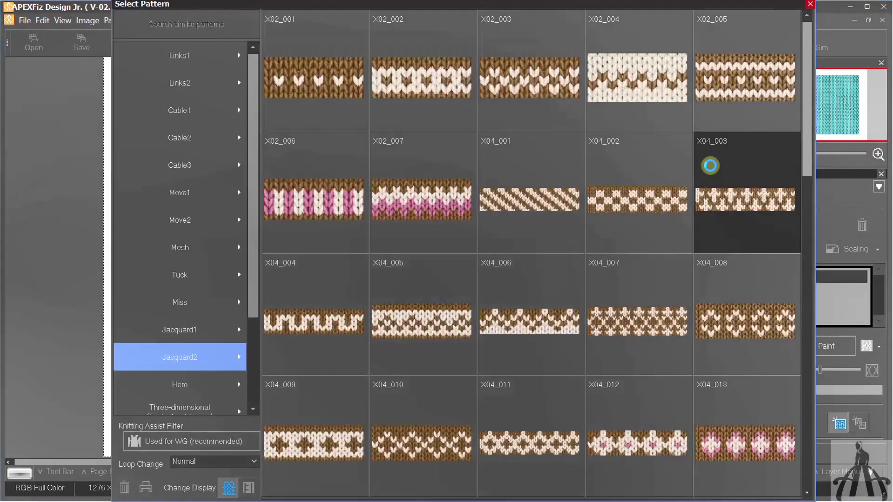
scroll(687, 254, "down", 2)
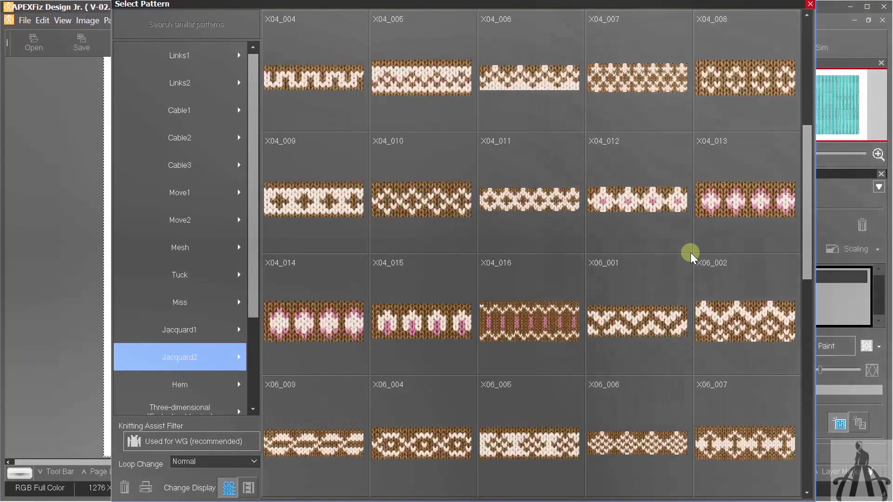
scroll(687, 254, "down", 2)
scroll(349, 248, "down", 2)
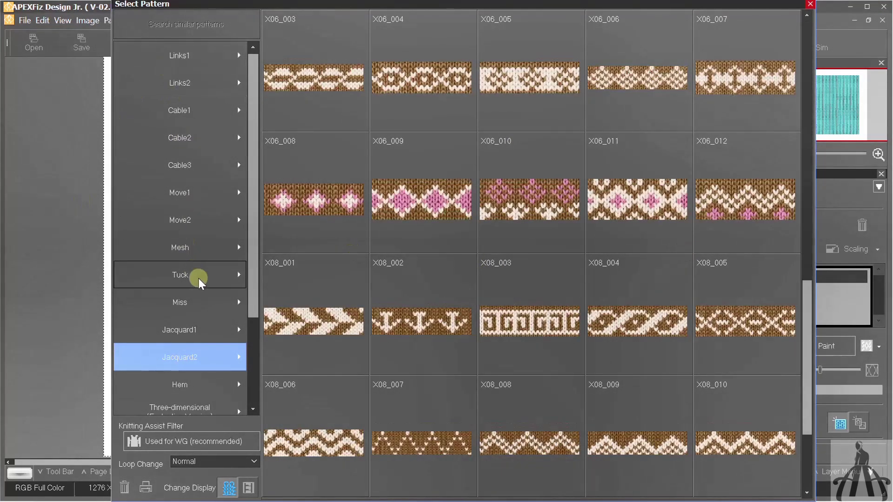
left_click(811, 5)
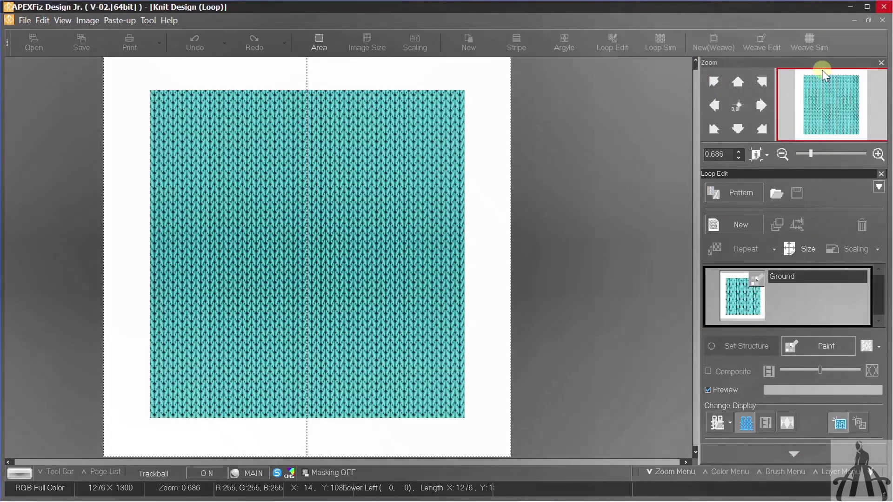
Step: Place a Move1 12 Left lace structure at the ground's lower-left corner
left_click(735, 230)
left_click_drag(709, 83, 623, 29)
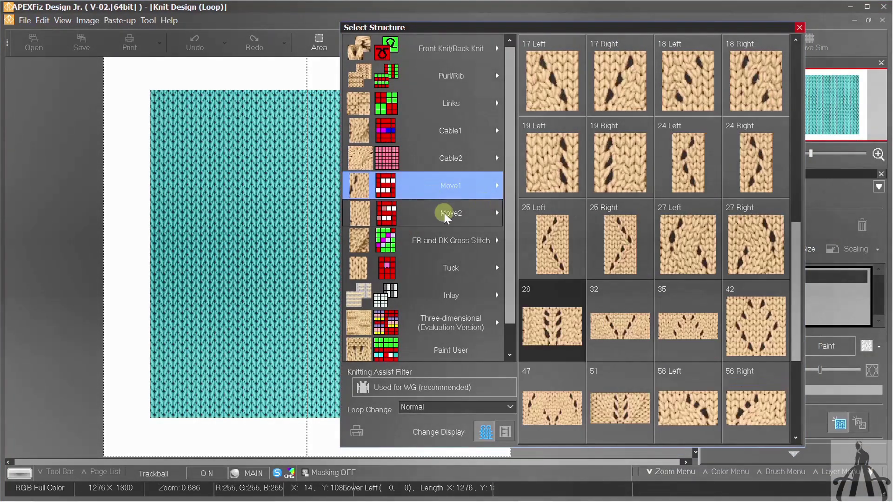
left_click(452, 212)
left_click(452, 188)
scroll(635, 181, "down", 2)
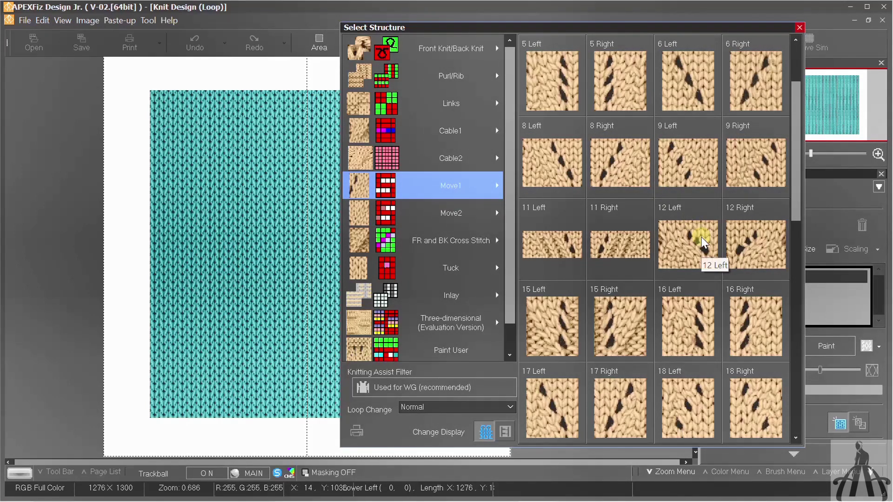
left_click(702, 243)
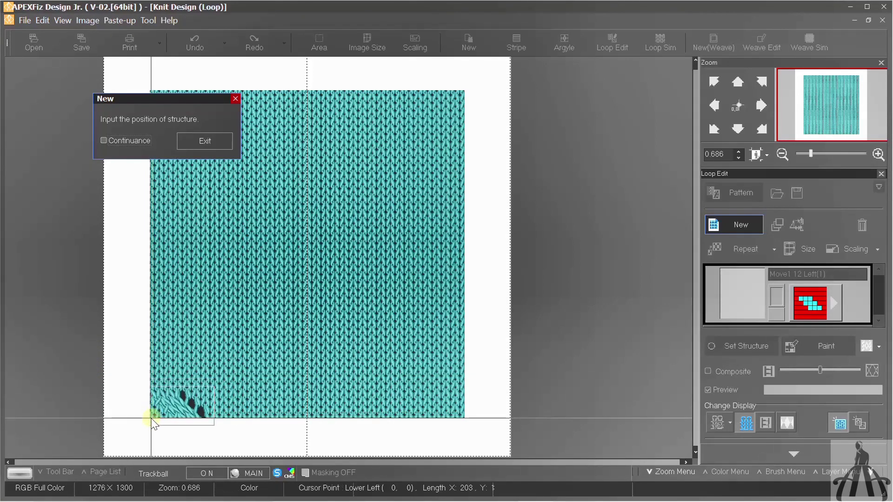
left_click(151, 420)
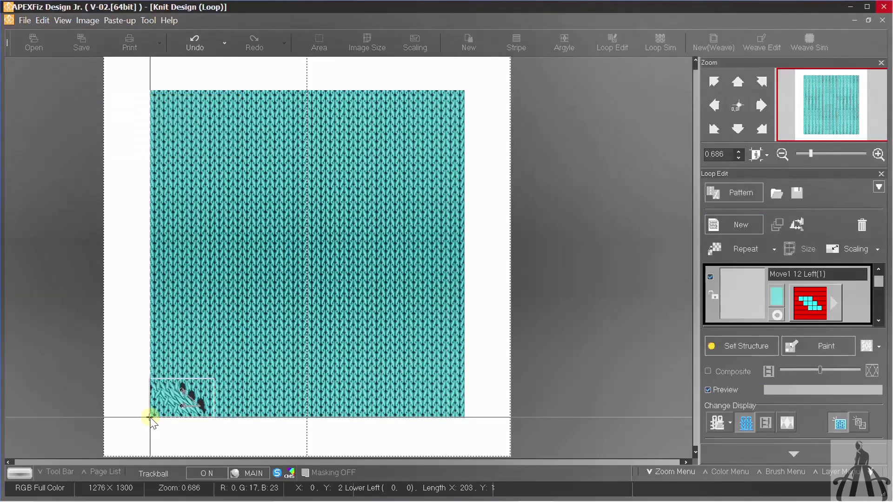
Step: Place a Move1 12 Right lace structure beside it and select it for repeating
left_click(744, 225)
left_click(831, 391)
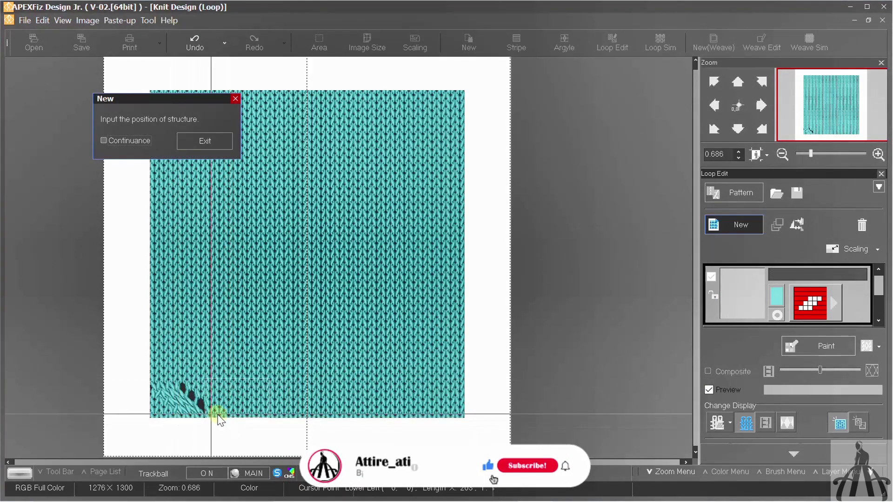
left_click(223, 417)
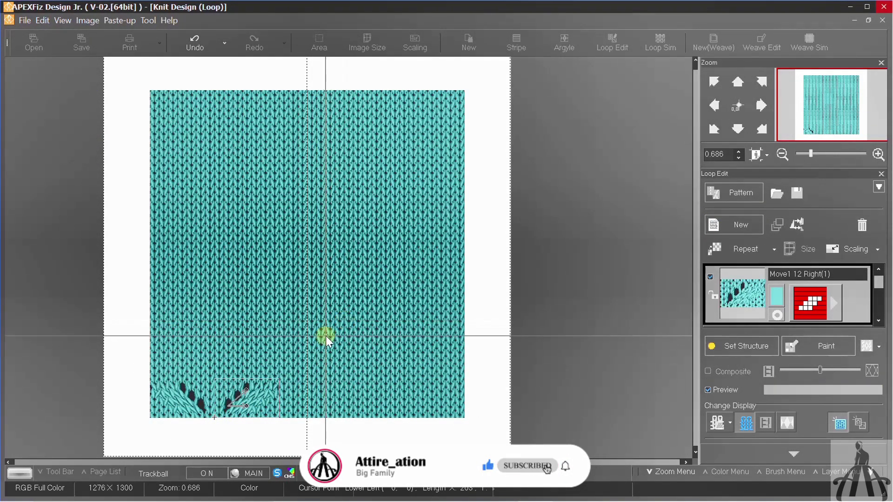
left_click(758, 295)
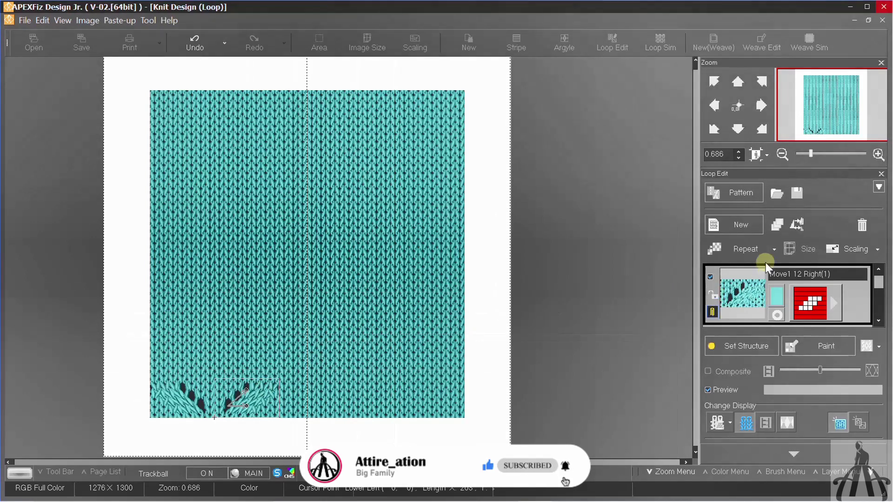
left_click(749, 251)
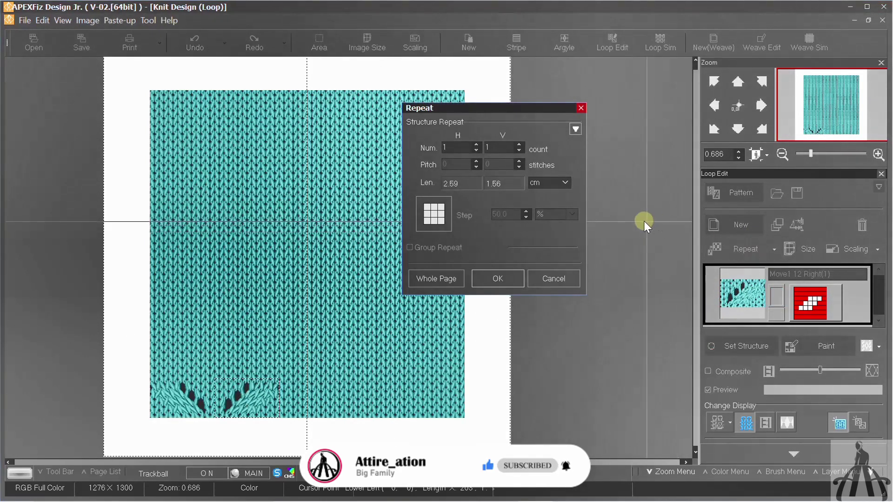
Step: Repeat the lace motif 3 across, 8 up with 6-stitch pitch and finish loop editing
left_click(476, 141)
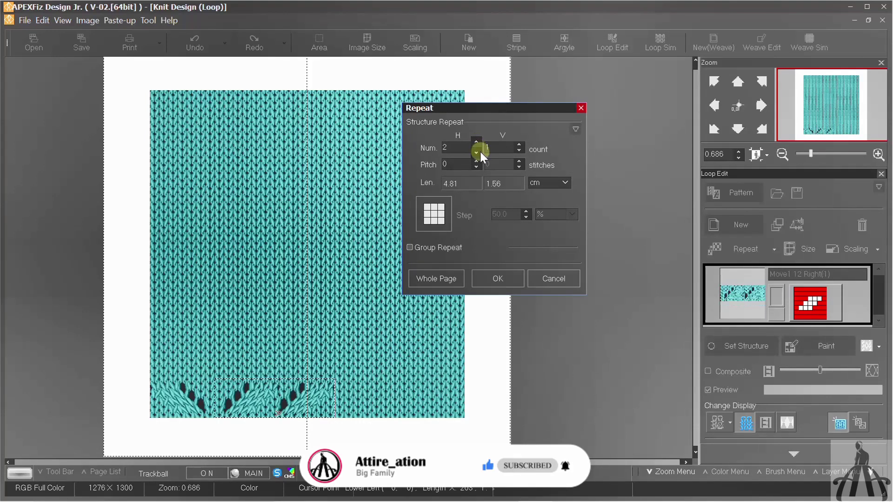
left_click(476, 152)
left_click(518, 142)
left_click(518, 142)
left_click(598, 149)
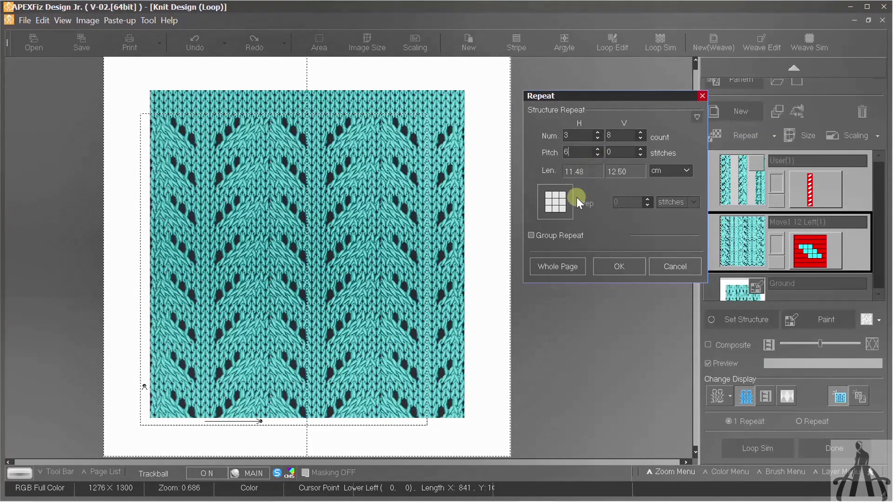
left_click(626, 272)
left_click(838, 447)
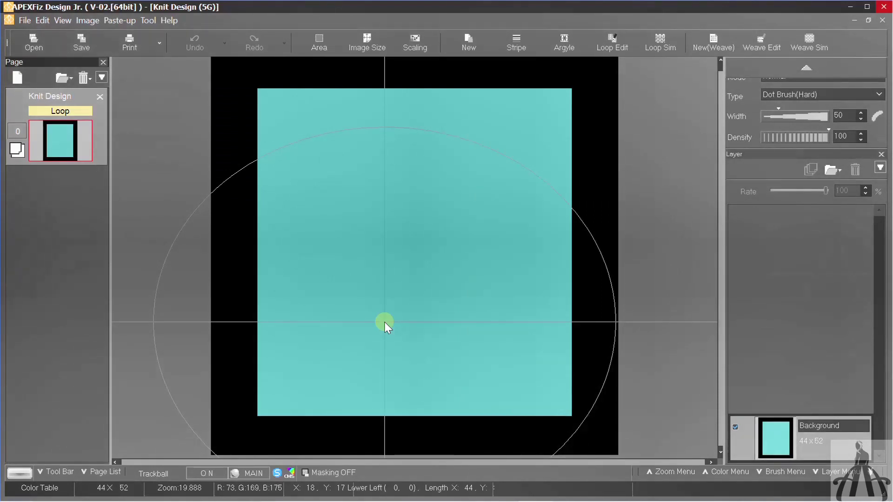
Step: Run a loop simulation at 4 G gauge with Minimum (5%) randomness
left_click(668, 44)
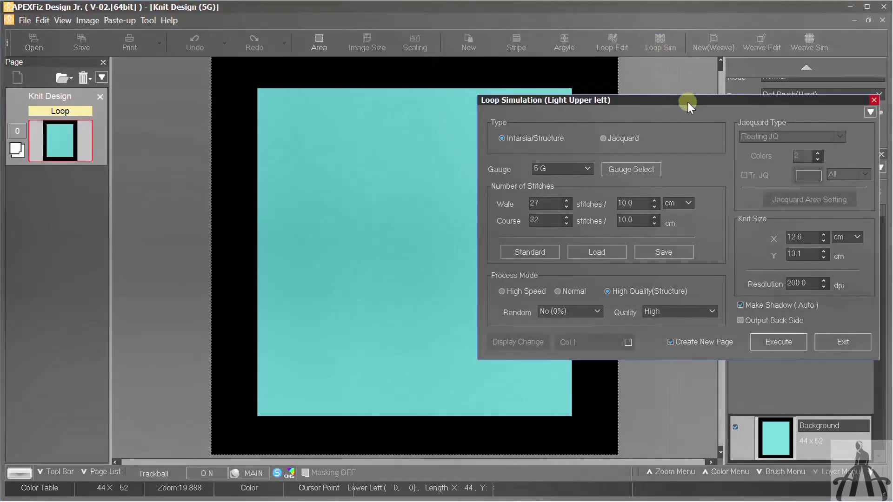
left_click_drag(687, 102, 489, 100)
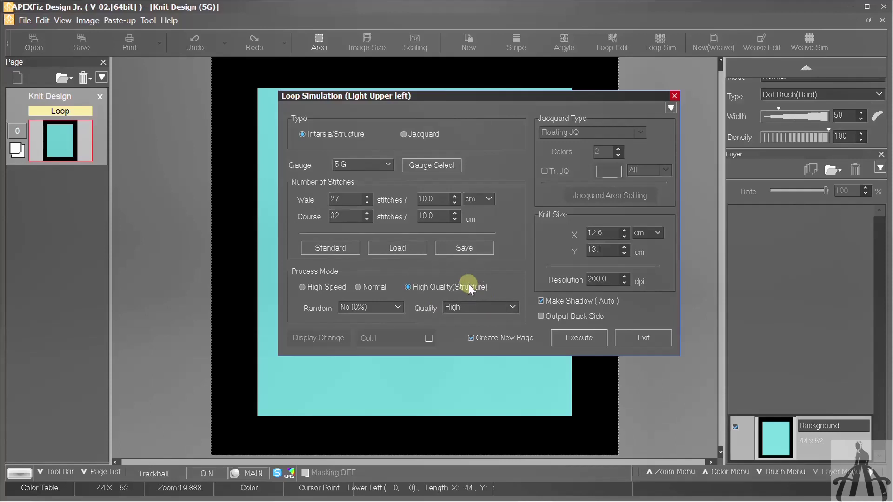
key("Up")
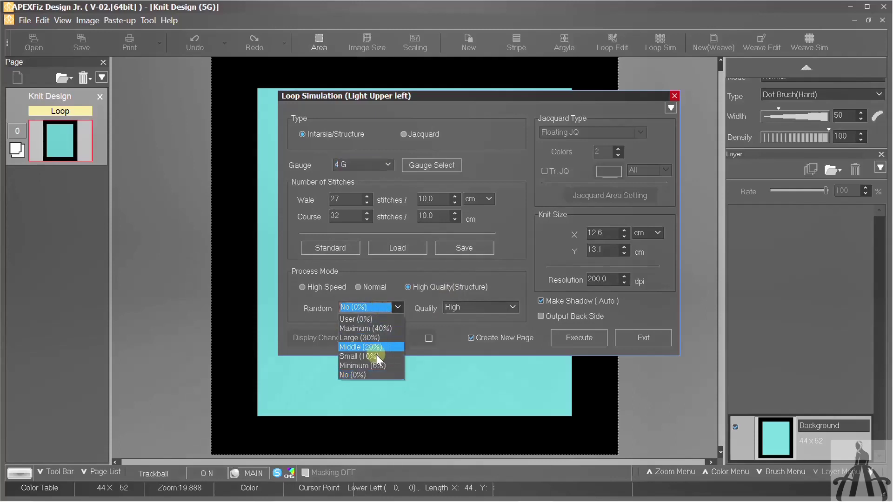
left_click(384, 364)
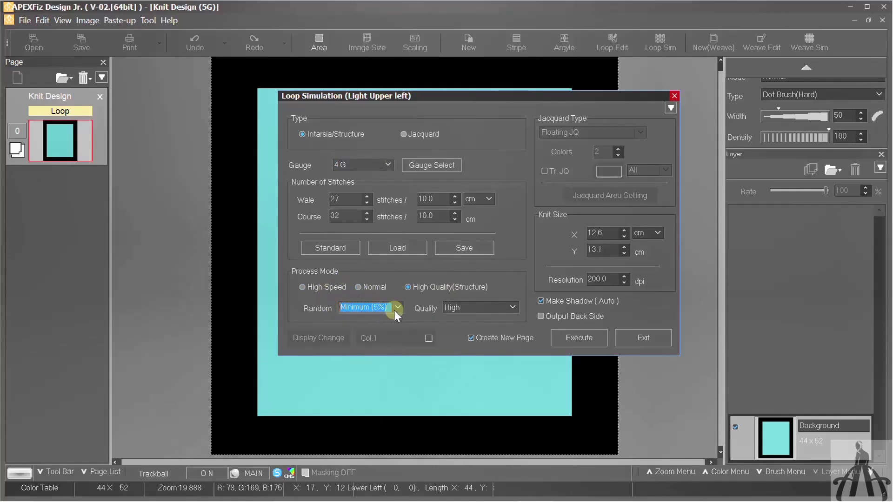
left_click(590, 333)
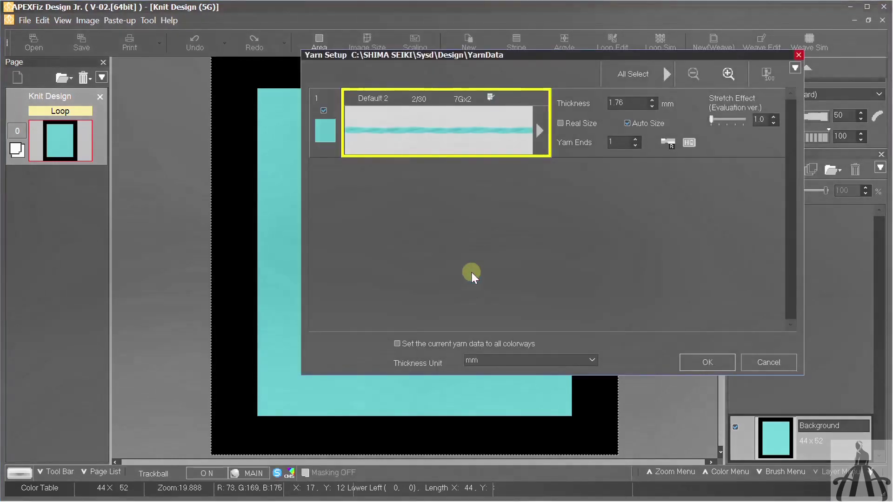
Step: Keep the turquoise yarn colour, let the simulation finish and exit to the render
double_click(413, 152)
left_click(417, 101)
left_click(447, 179)
left_click(462, 211)
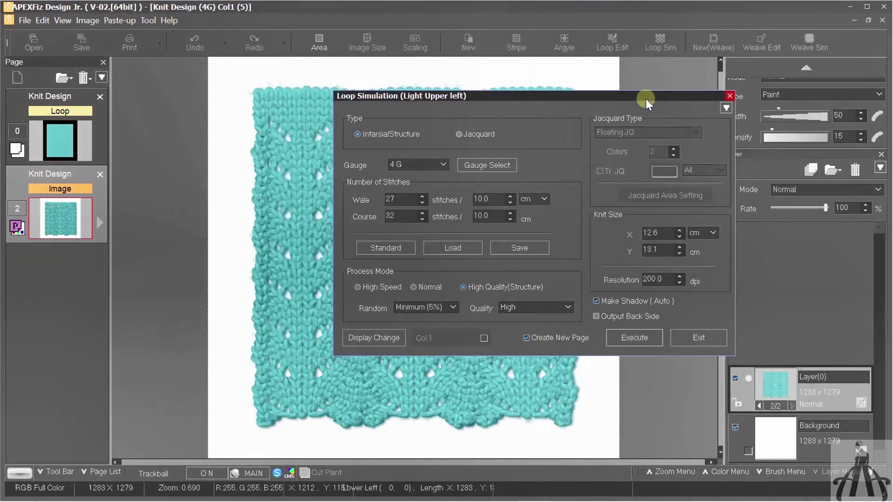
mouse_move(644, 100)
left_mouse_down()
mouse_move(888, 87)
mouse_move(683, 80)
left_mouse_up()
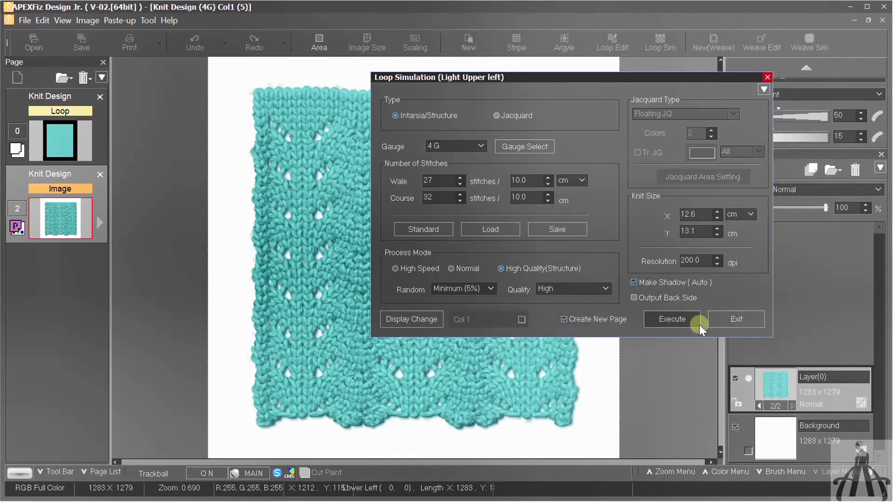
left_click(743, 320)
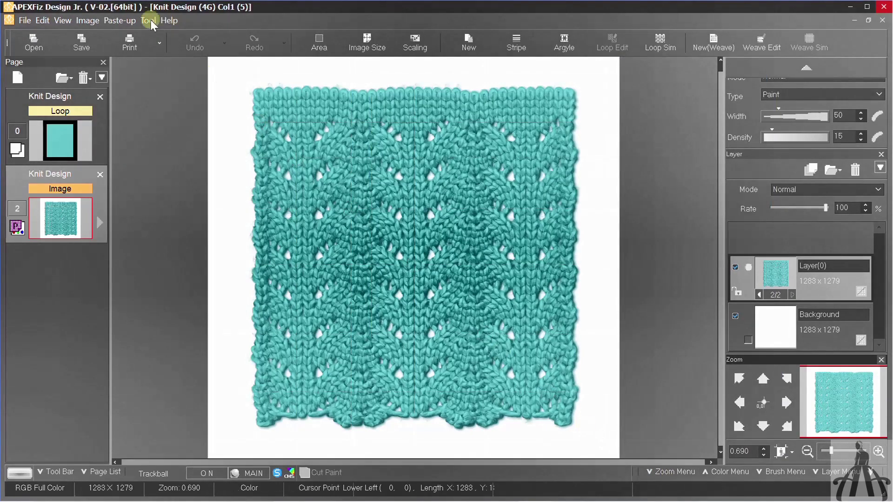
Step: Save the turquoise lace swatch as a background-combined JPEG image
left_click(81, 42)
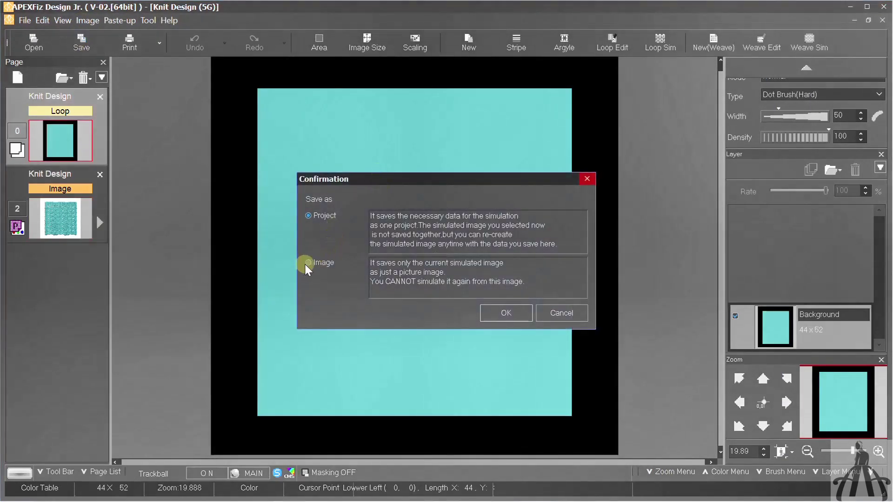
left_click(308, 263)
left_click(495, 314)
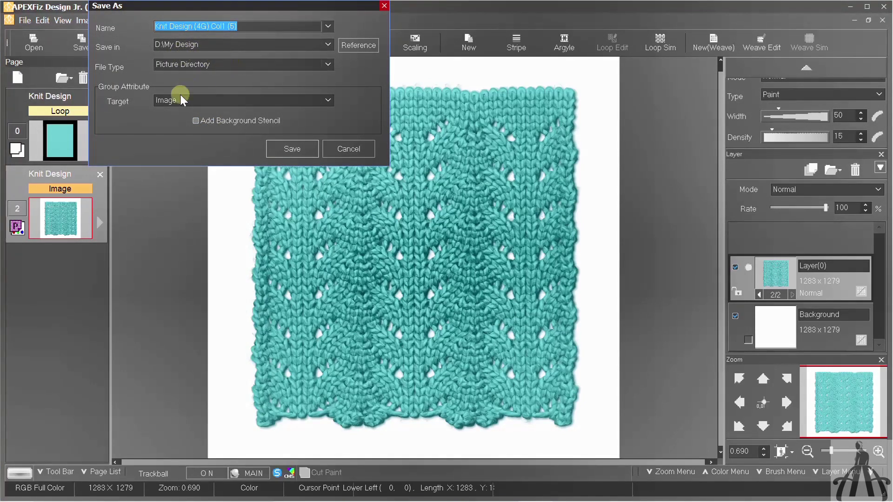
left_click(252, 64)
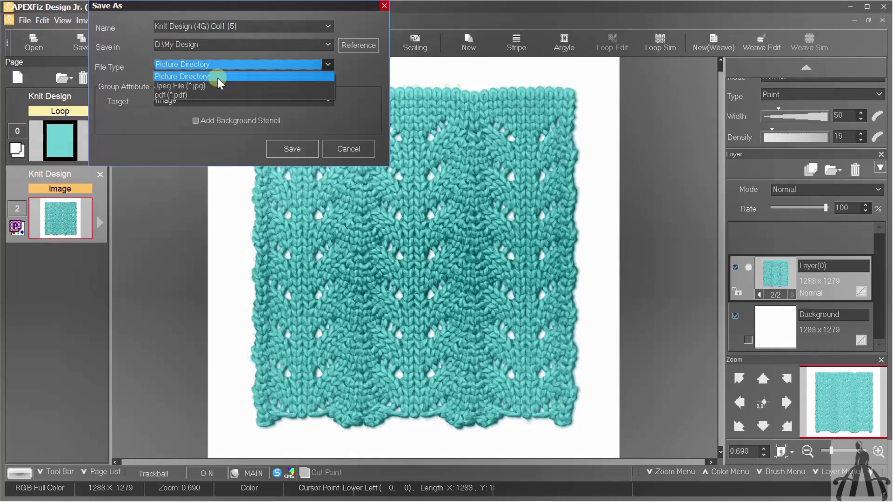
left_click(188, 85)
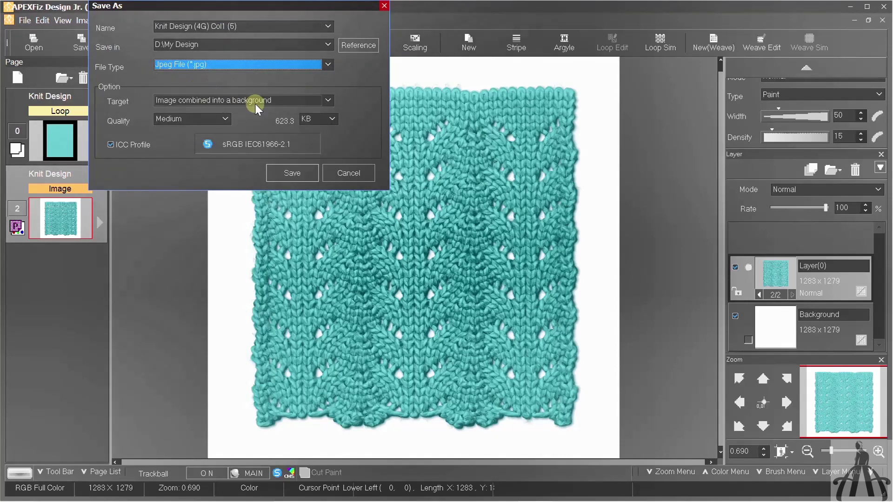
left_click(255, 102)
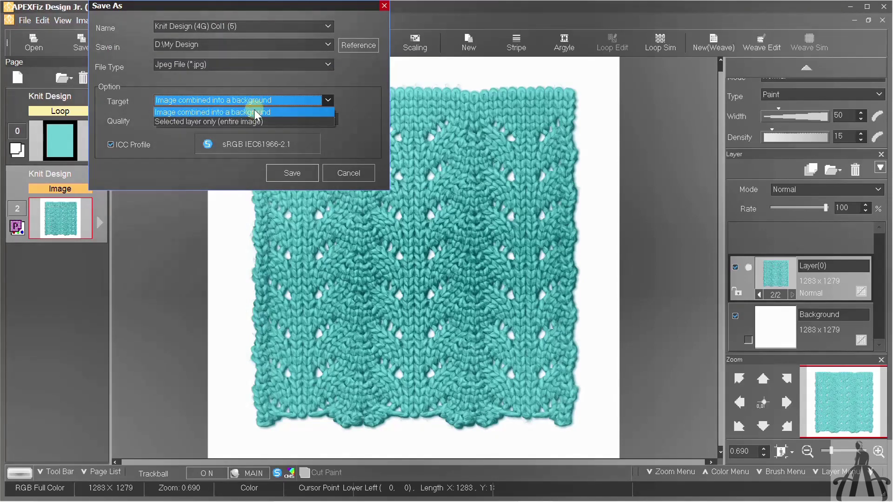
left_click(255, 113)
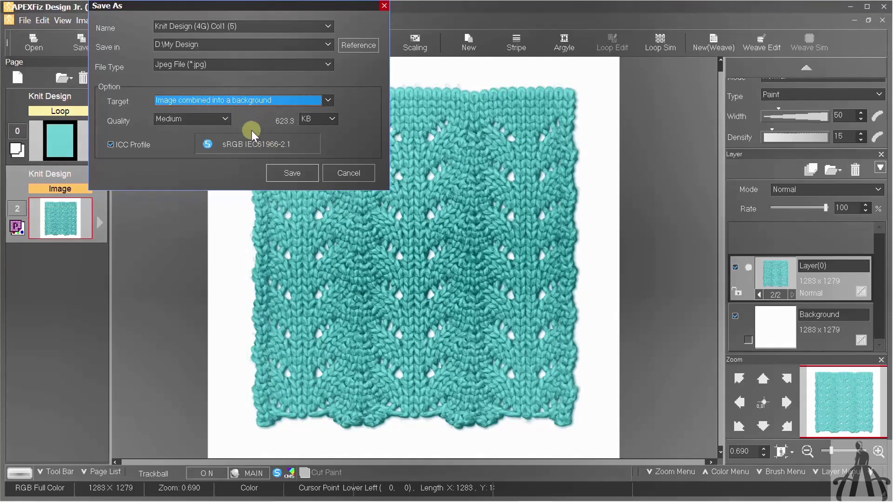
left_click(284, 171)
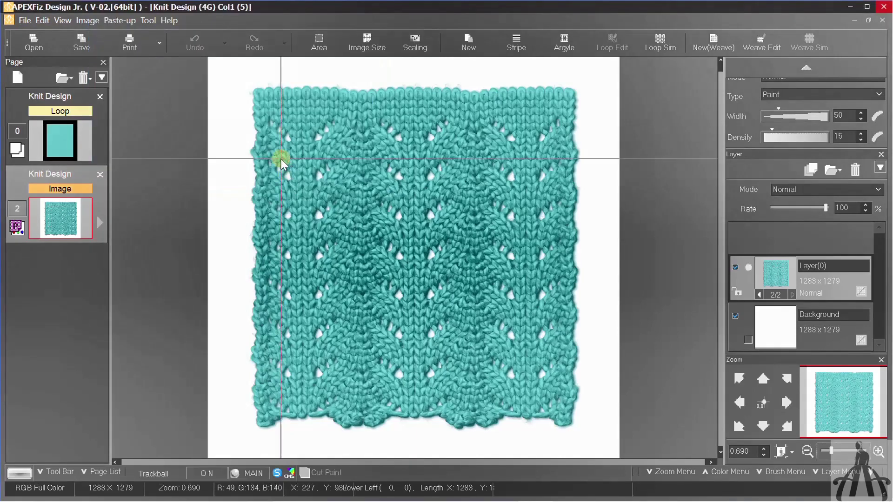
Step: Rerun the loop simulation with the yarn recoloured bright magenta
left_click(60, 131)
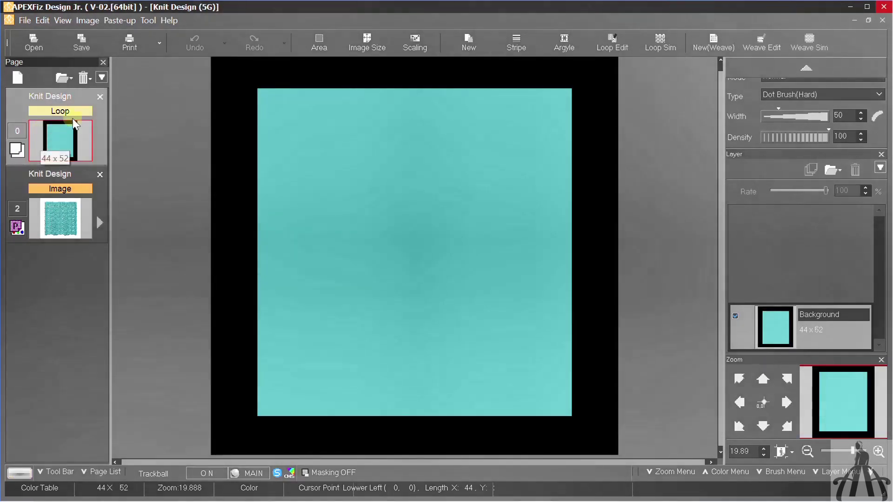
left_click(663, 41)
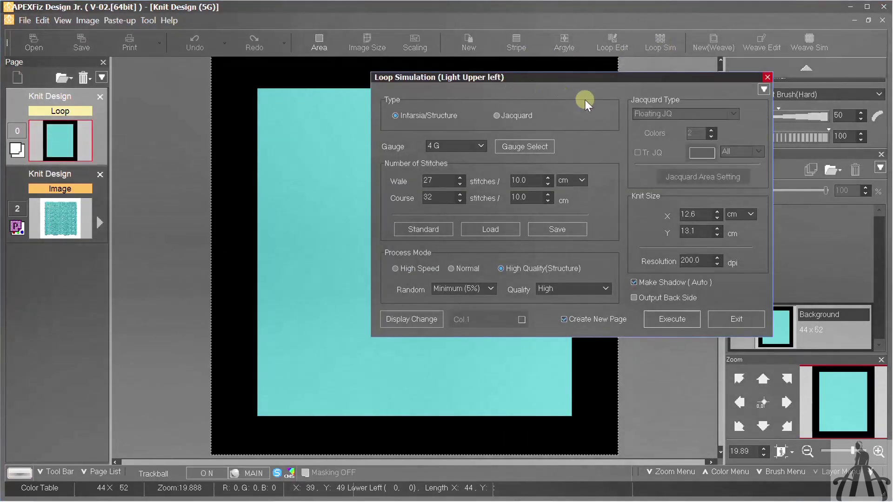
left_click(677, 313)
left_click(330, 136)
left_click(395, 103)
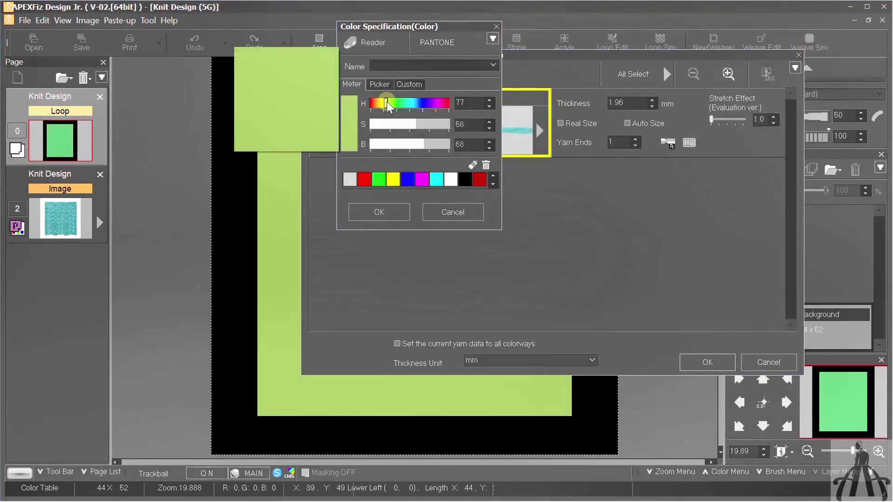
left_click_drag(395, 104, 383, 104)
mouse_move(424, 144)
left_mouse_down()
mouse_move(439, 148)
mouse_move(390, 123)
mouse_move(436, 125)
mouse_move(441, 110)
left_mouse_up()
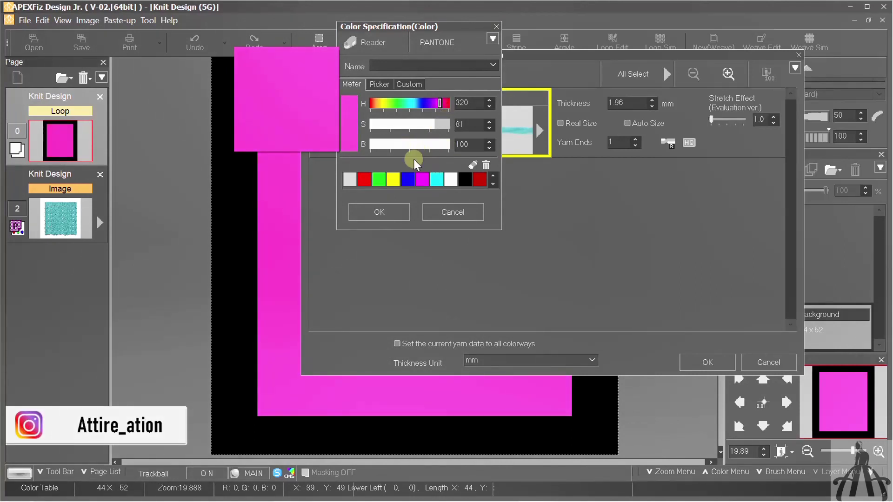
left_click(397, 210)
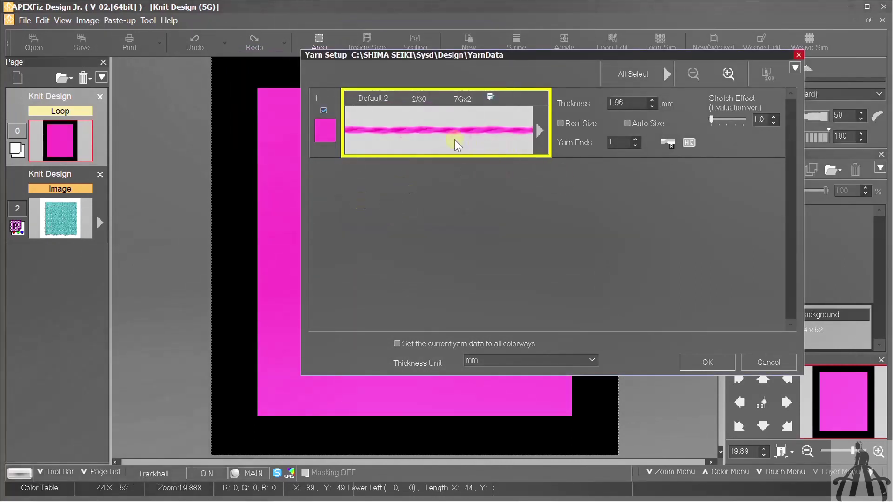
left_click(700, 358)
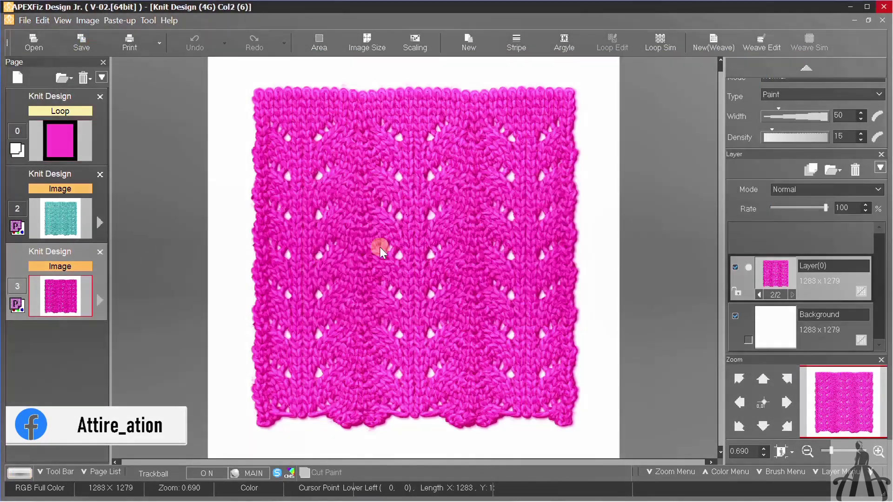
Step: Begin saving the pink knit render as a JPEG with Ctrl+S
key("ctrl+s")
left_click(193, 119)
Step: Save the pink JPEG and create a new non-shaping document named rib
left_click(291, 173)
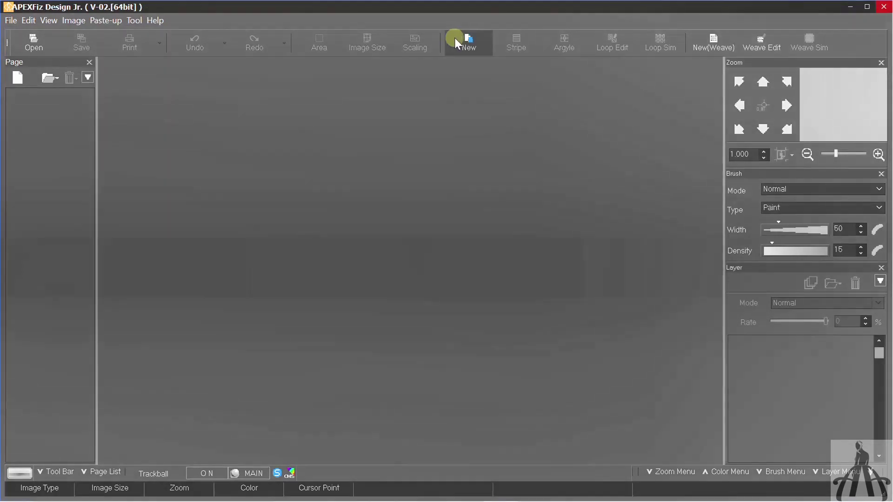
left_click(457, 42)
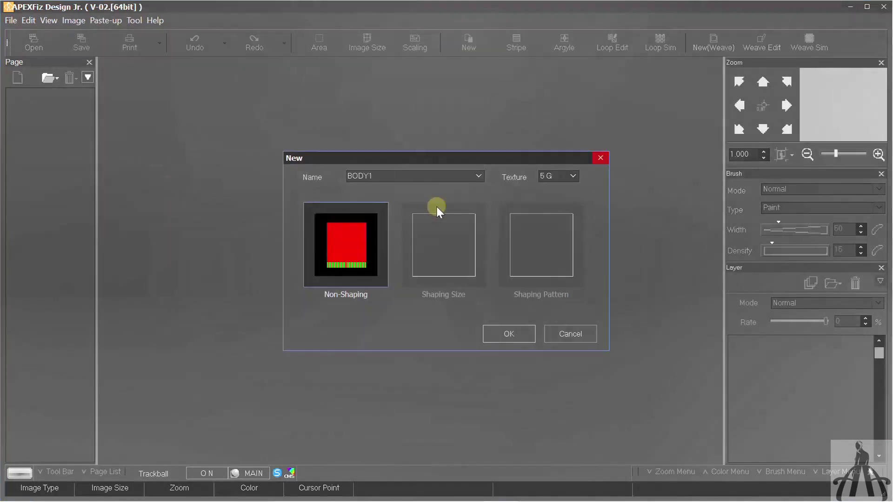
type("rib")
left_click(458, 318)
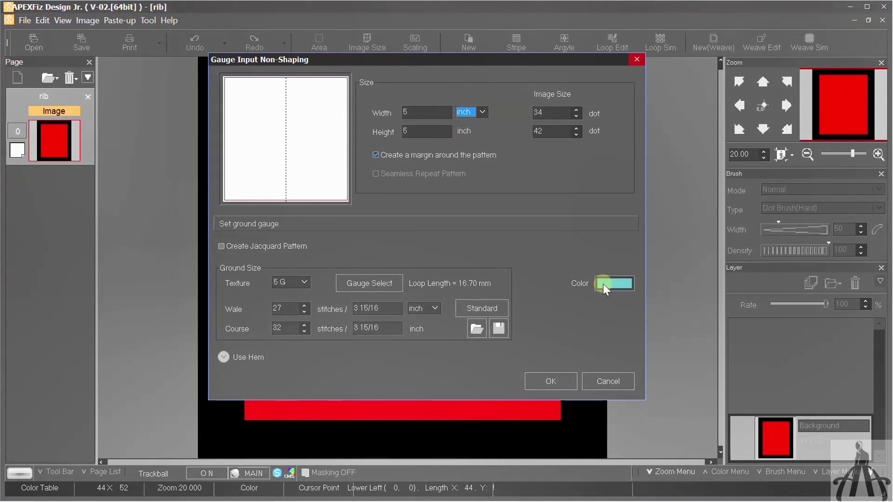
Step: Give the rib document a white 5 G ground and confirm its size
left_click(603, 284)
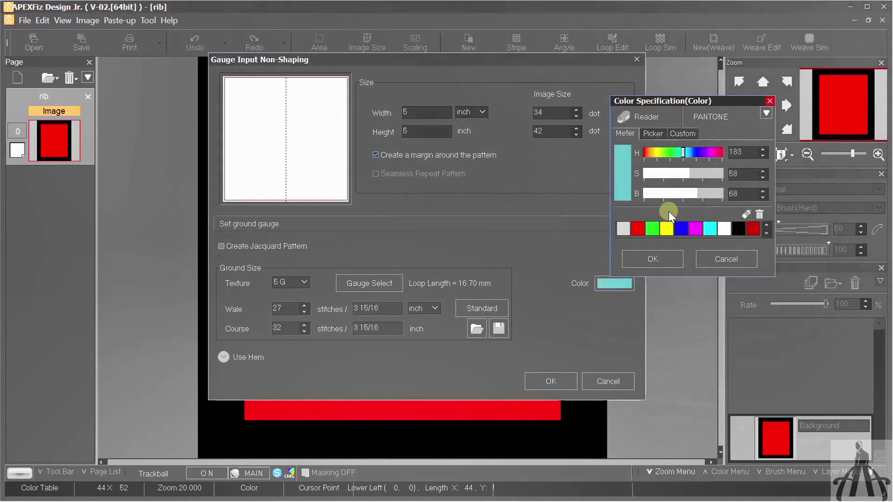
left_click(726, 229)
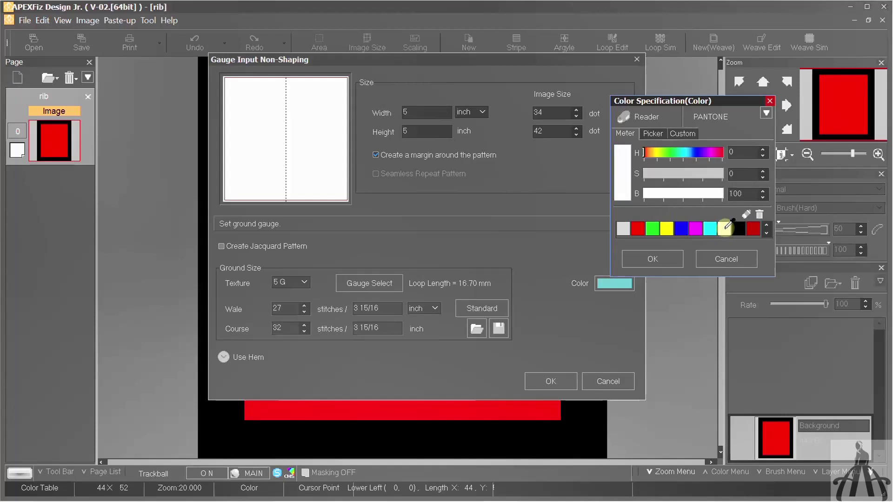
left_click(635, 260)
left_click(568, 379)
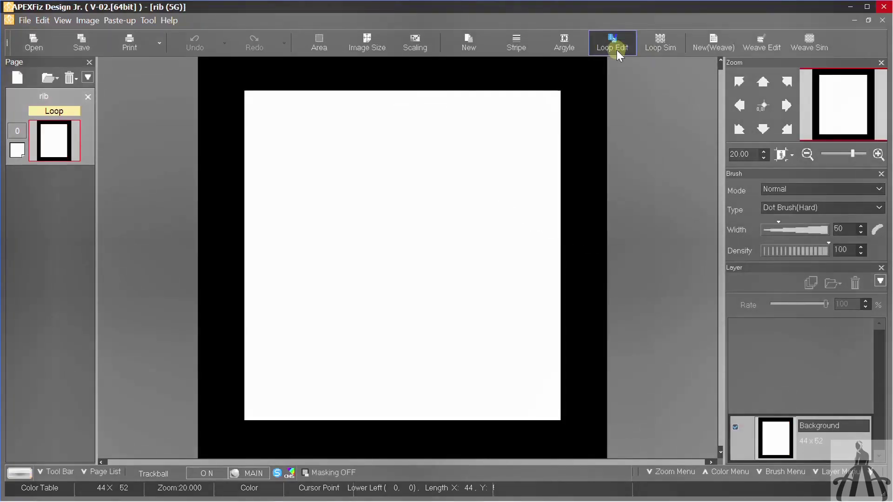
Step: Enter loop editing and place a Cable 1 Left structure on the rib page
left_click(614, 44)
left_click(677, 211)
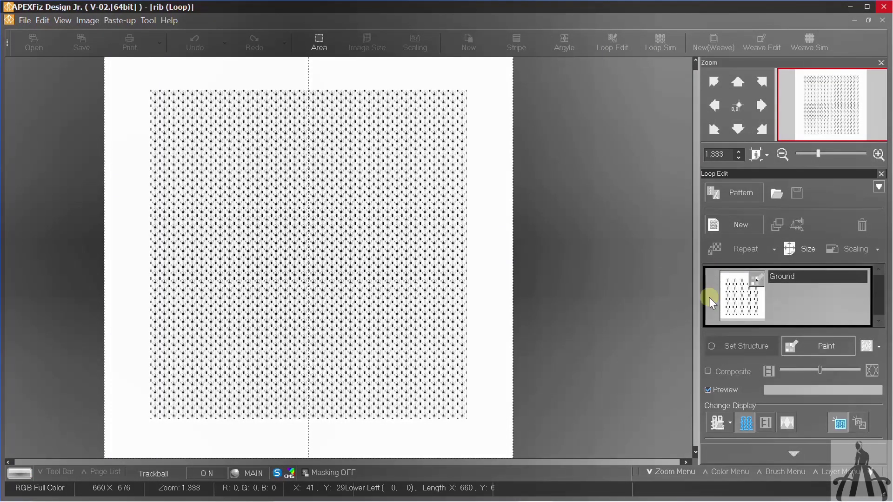
left_click(732, 220)
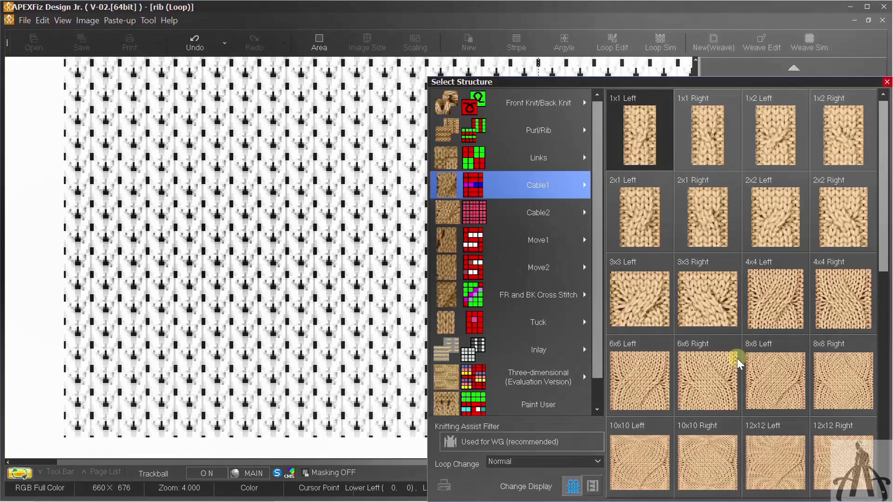
scroll(733, 335, "down", 3)
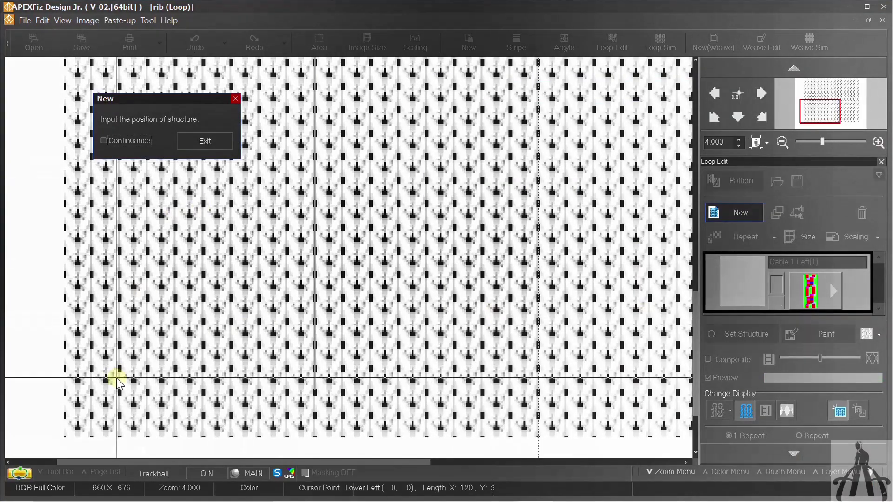
left_click(232, 412)
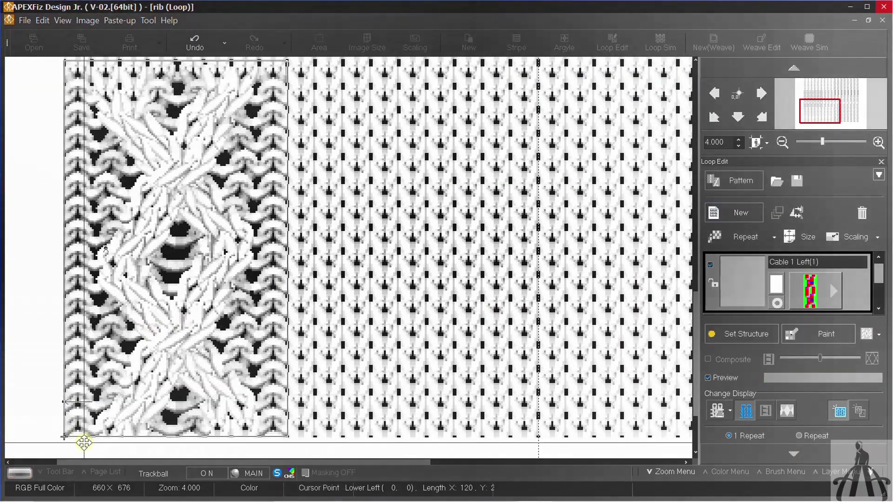
Step: Repeat the cable structure five across and three down
left_click(745, 237)
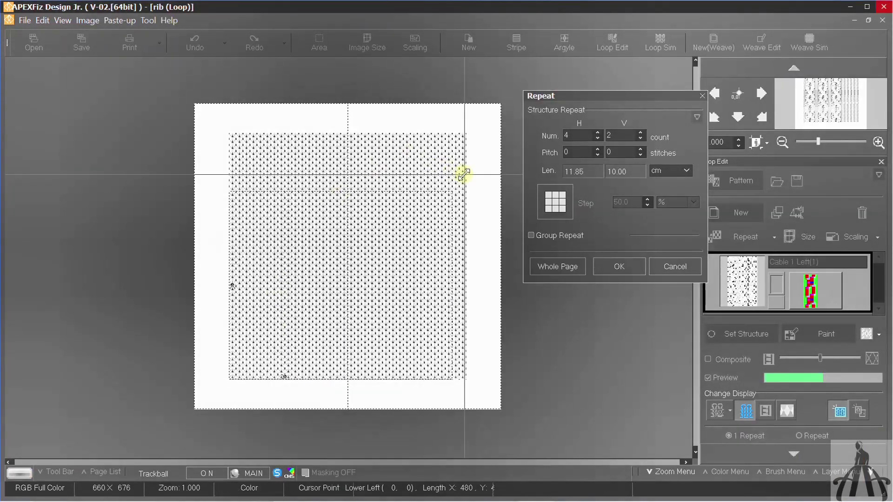
left_click_drag(378, 161, 385, 133)
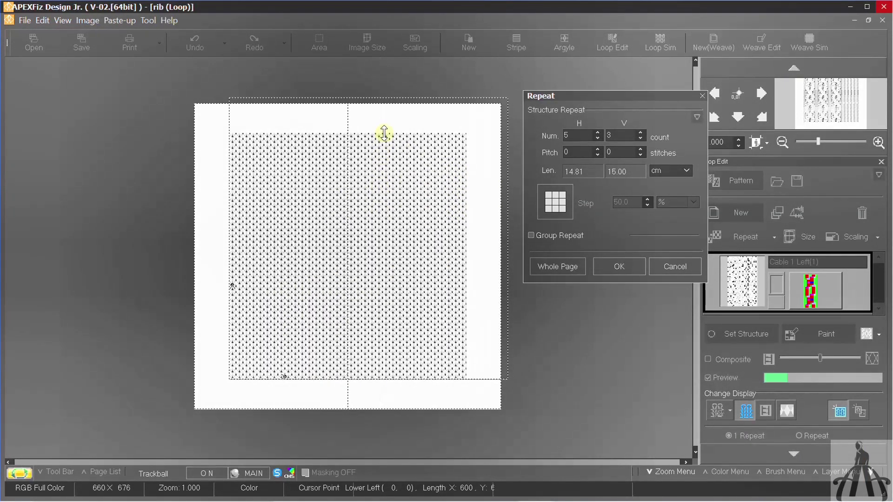
left_click(620, 267)
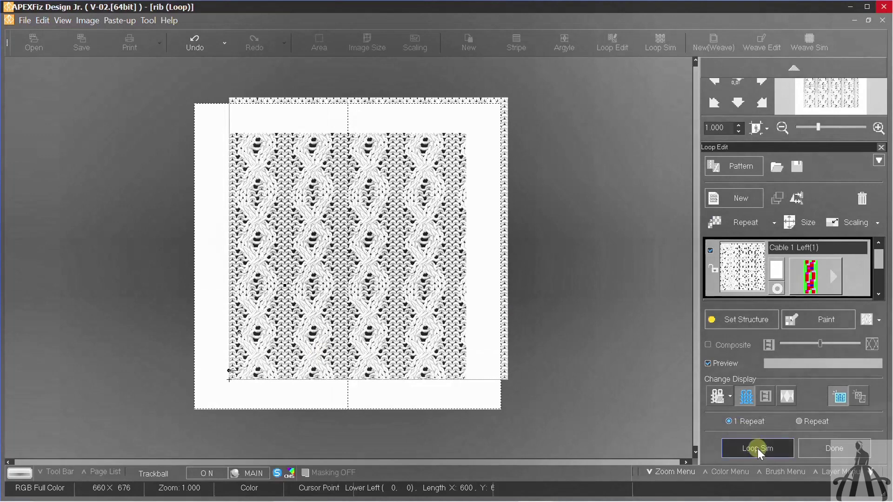
Step: Run a loop simulation of the cable knit using a LoopDefault yarn shape
left_click(758, 449)
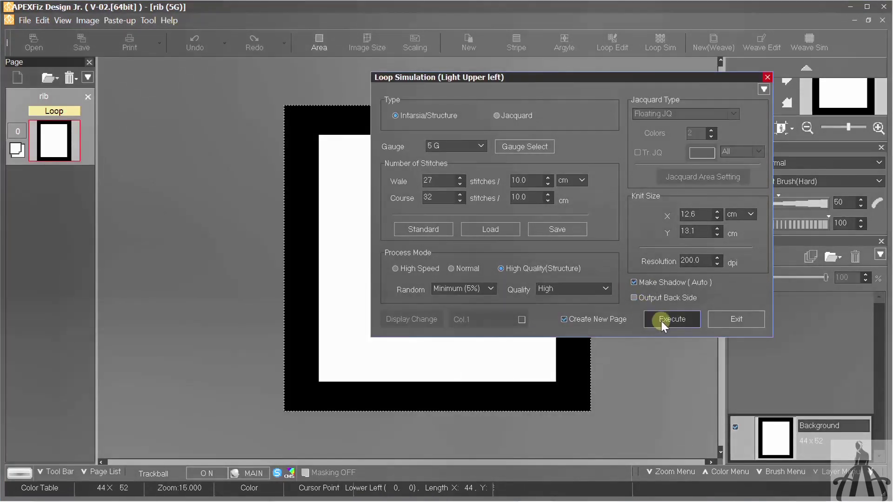
left_click(661, 321)
left_click(656, 77)
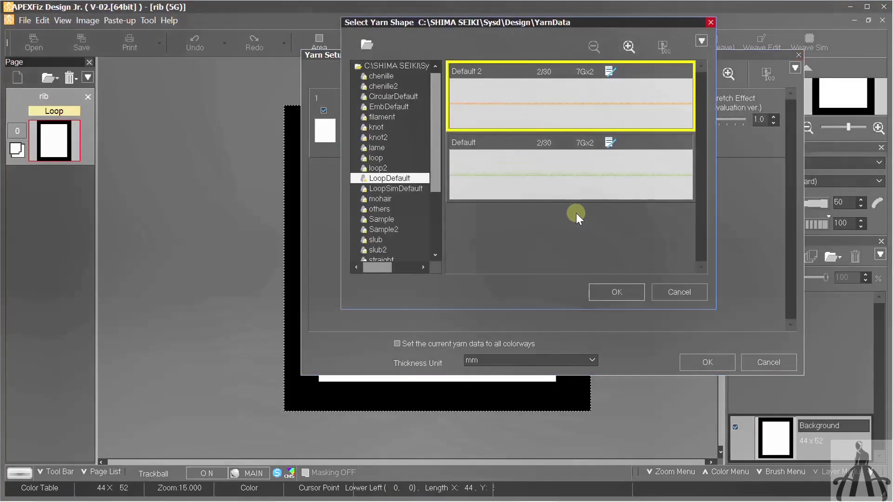
left_click(398, 189)
double_click(561, 181)
left_click(707, 362)
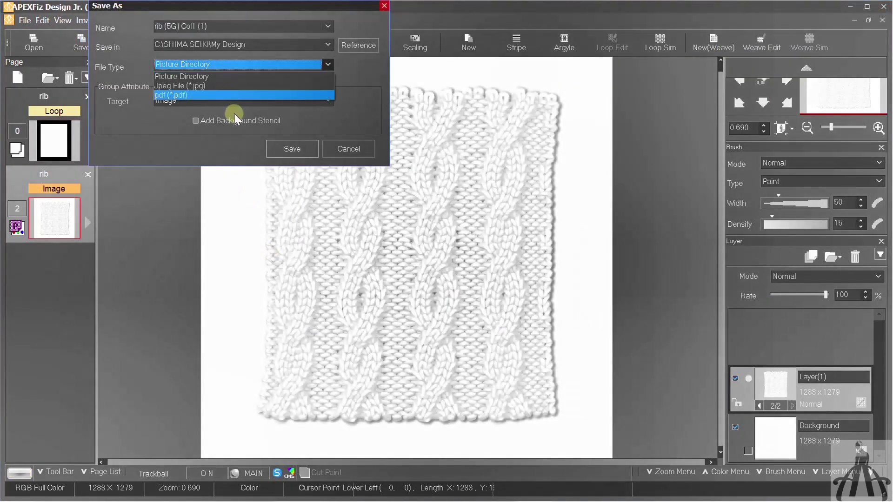
Step: Save the simulated white cable-knit swatch as a JPEG image
left_click(209, 85)
left_click(226, 117)
left_click(205, 135)
left_click(278, 174)
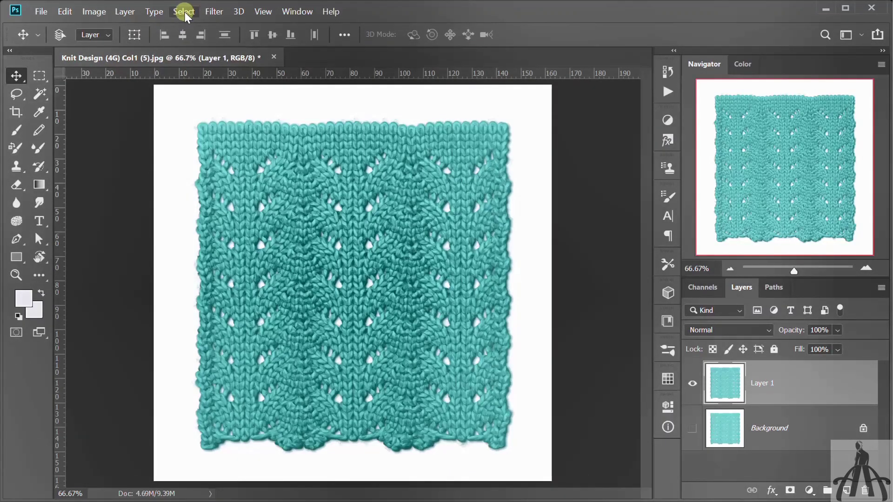
Step: Start a Color Range selection to pick out the white background
left_click(183, 11)
left_click(230, 137)
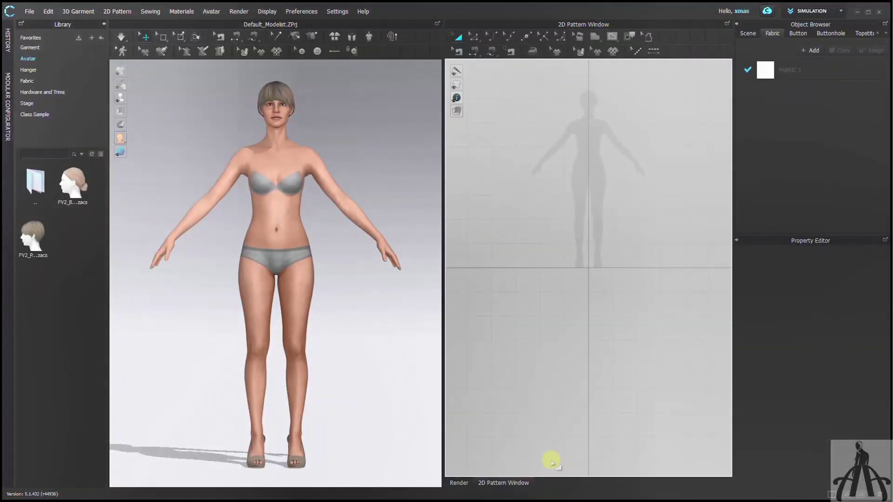
Step: Create a row of eight 5 x 5 inch square patterns with the Rectangle tool
left_click(595, 38)
left_click(602, 62)
left_click(569, 176)
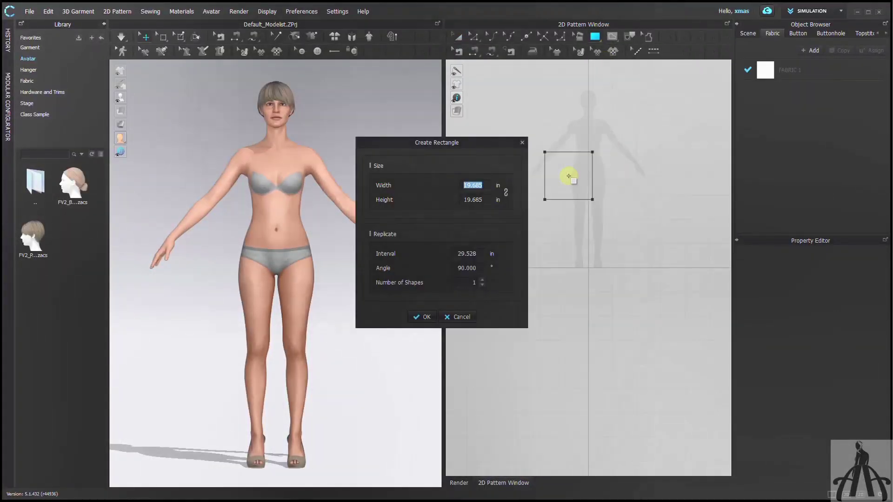
type("5")
key("Return")
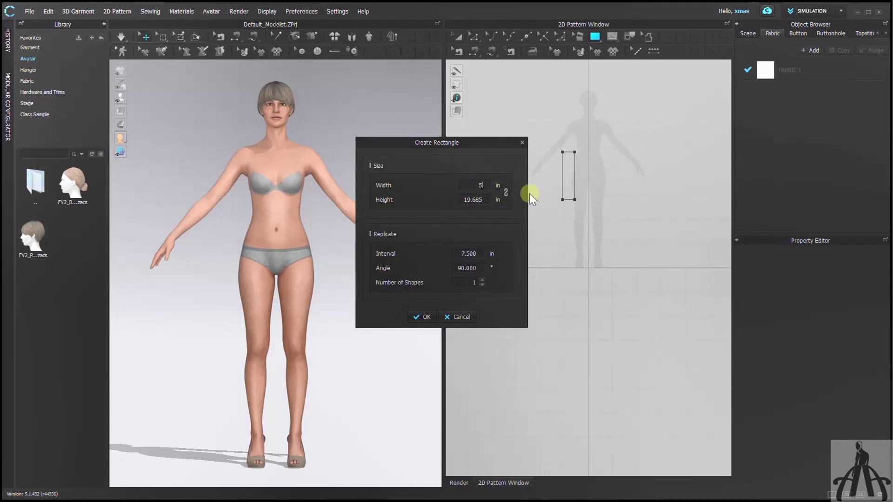
double_click(471, 199)
type("5")
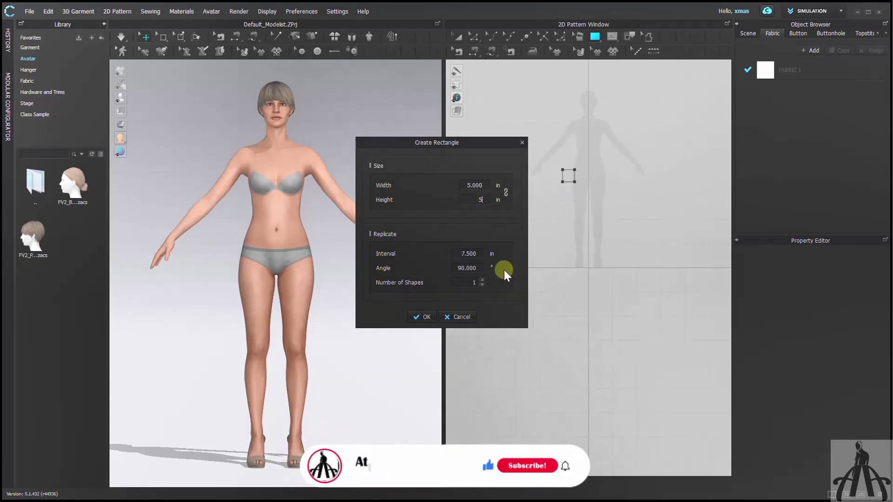
double_click(481, 282)
type("2")
key("Return")
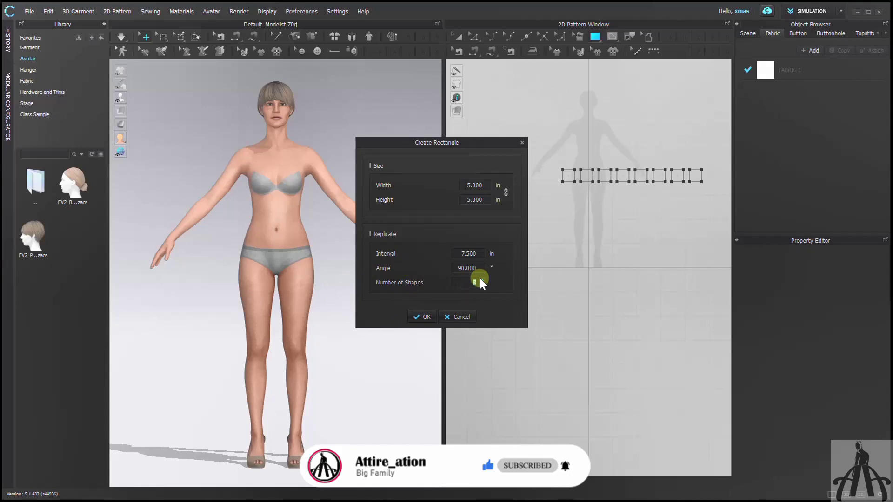
left_click(418, 317)
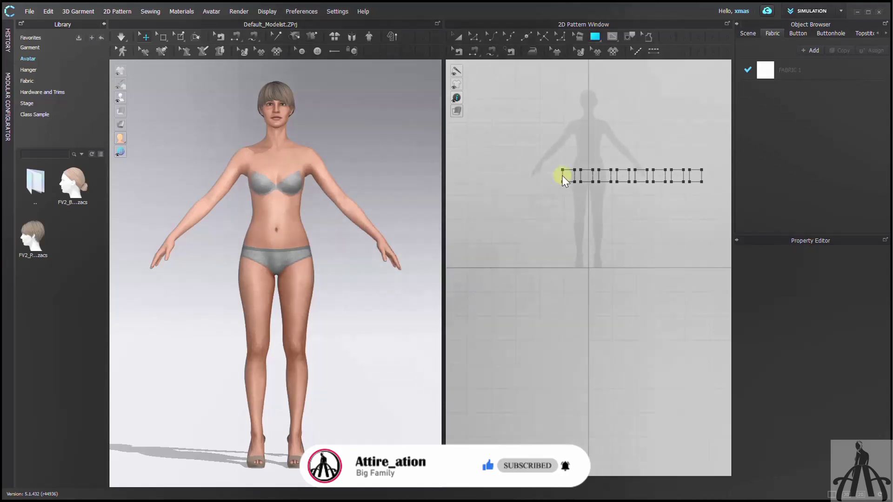
Step: Rotate the selected row of squares 90° into a vertical column
left_click(562, 176)
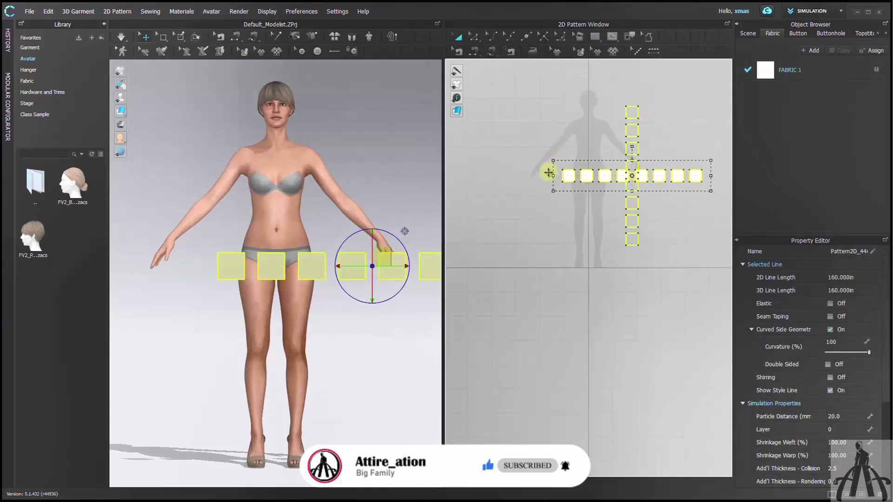
left_click_drag(631, 148, 551, 172)
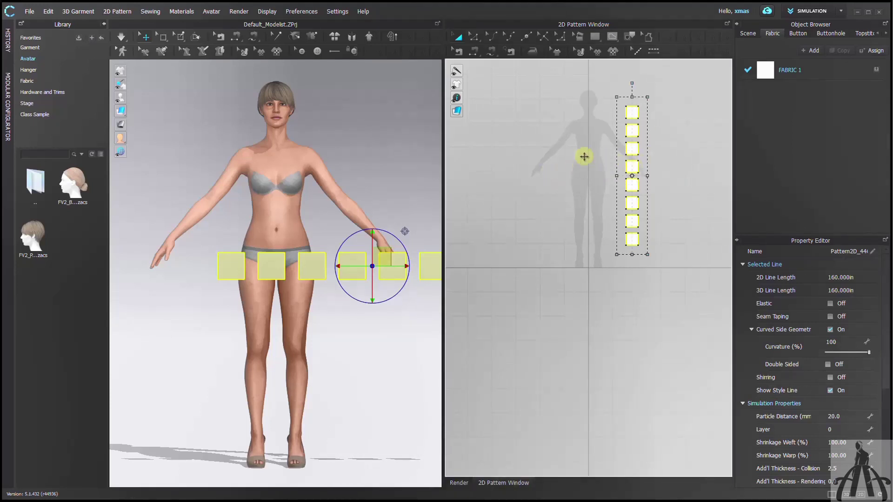
Step: Paste a copy of the square column beside the first and select squares to rearrange
key("ctrl+v")
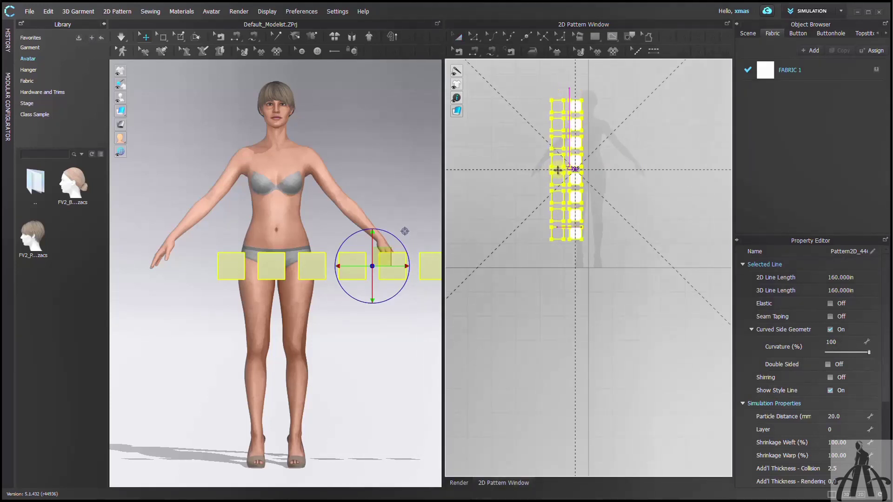
left_click(558, 170)
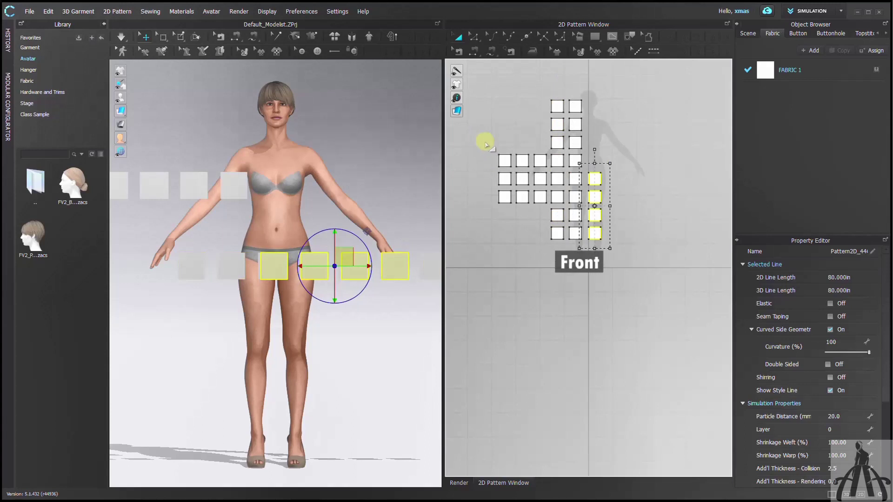
left_click_drag(477, 138, 517, 187)
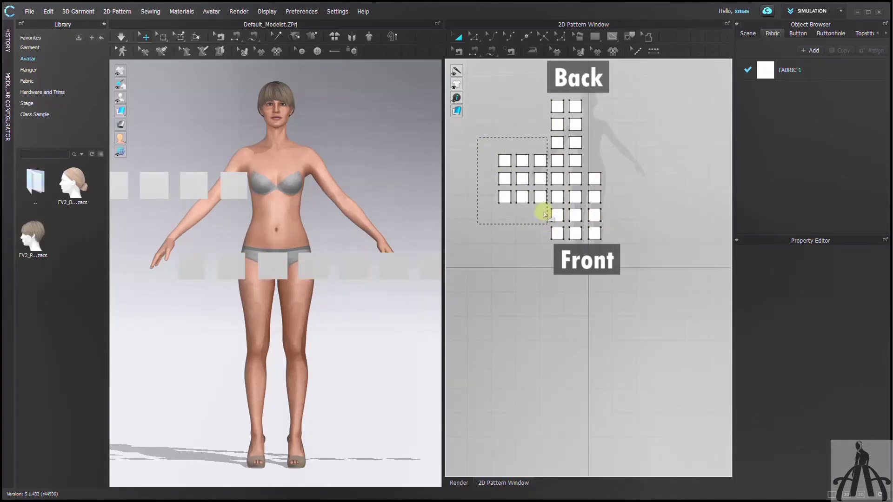
Step: Move the sleeve squares slightly higher and the four right squares up to the shoulder
left_click_drag(544, 213, 545, 222)
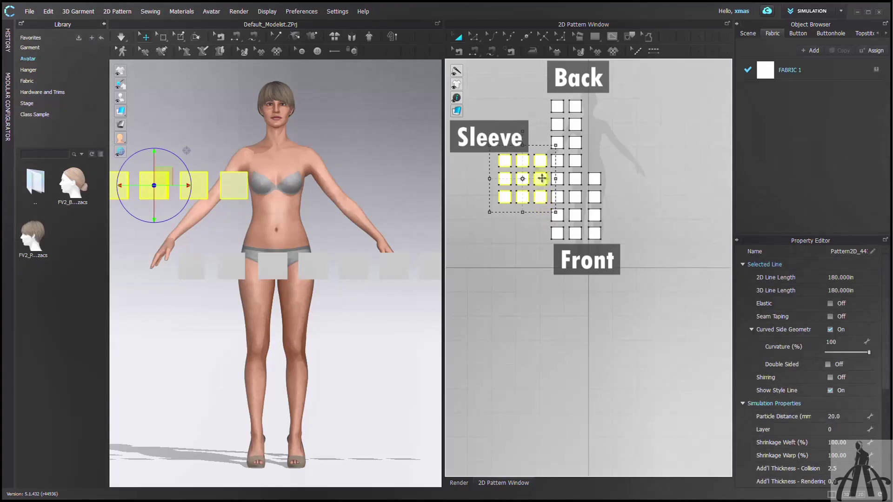
left_click_drag(542, 178, 542, 177)
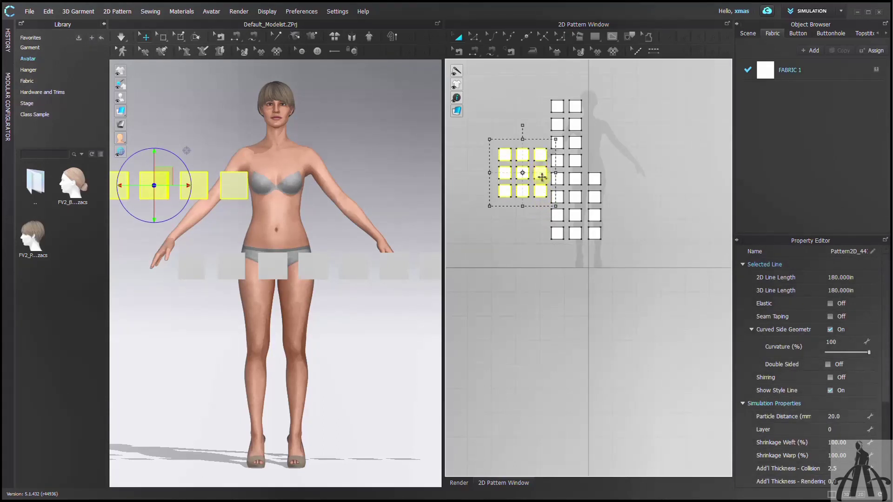
left_click(653, 194)
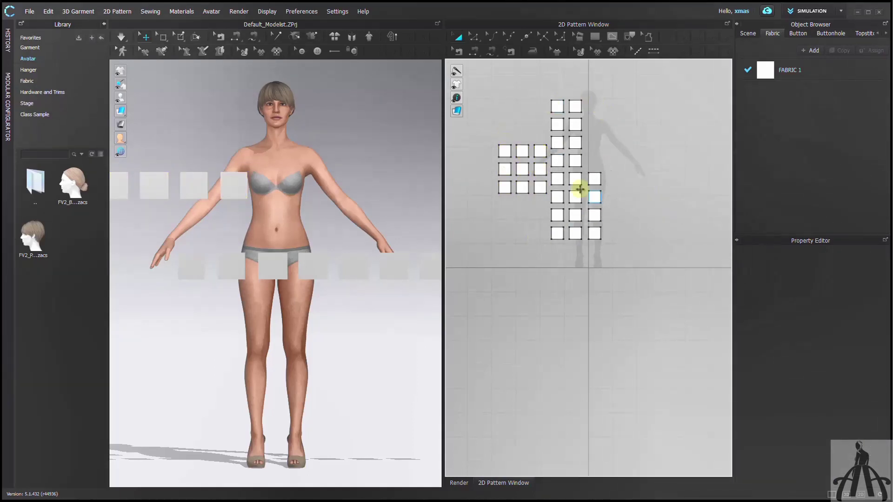
left_click_drag(589, 166, 590, 166)
left_click_drag(593, 179, 586, 123)
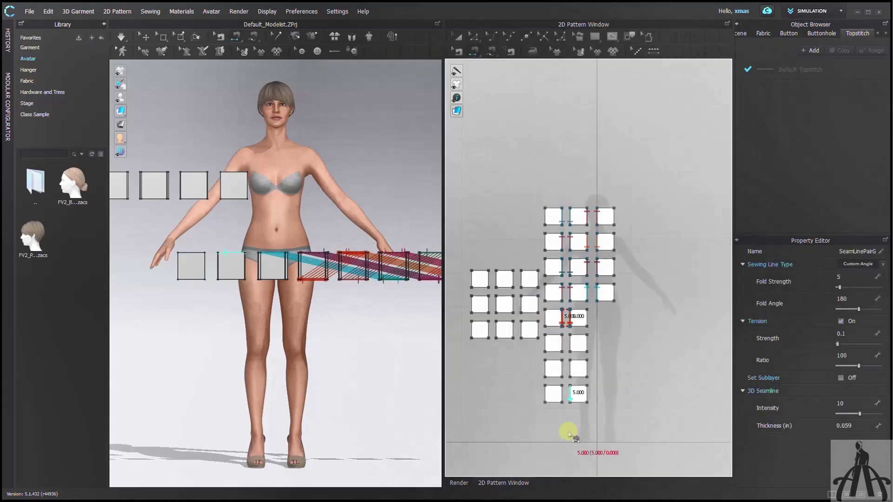
Step: Sew adjoining square edges together with Segment Sewing
left_click(568, 233)
left_click(578, 315)
left_click(604, 215)
left_click(638, 219)
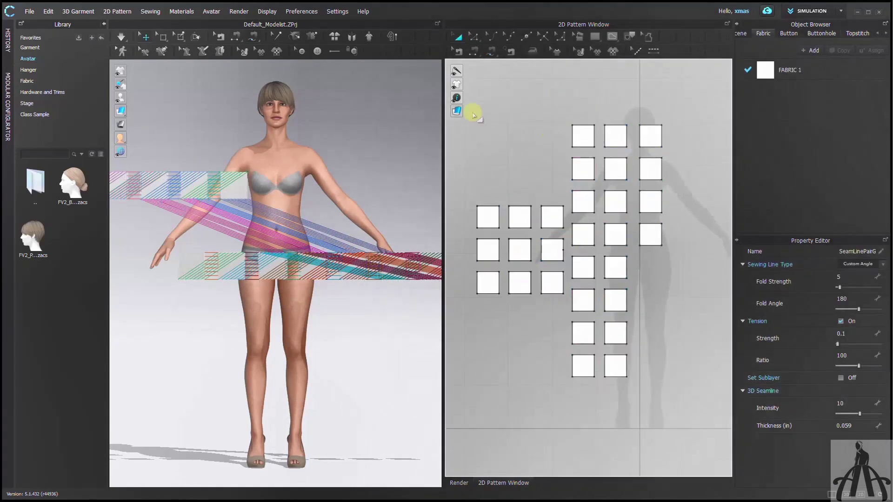
Step: Select all half-jacket squares and Mirror Paste them onto the right side
left_click_drag(469, 108, 522, 280)
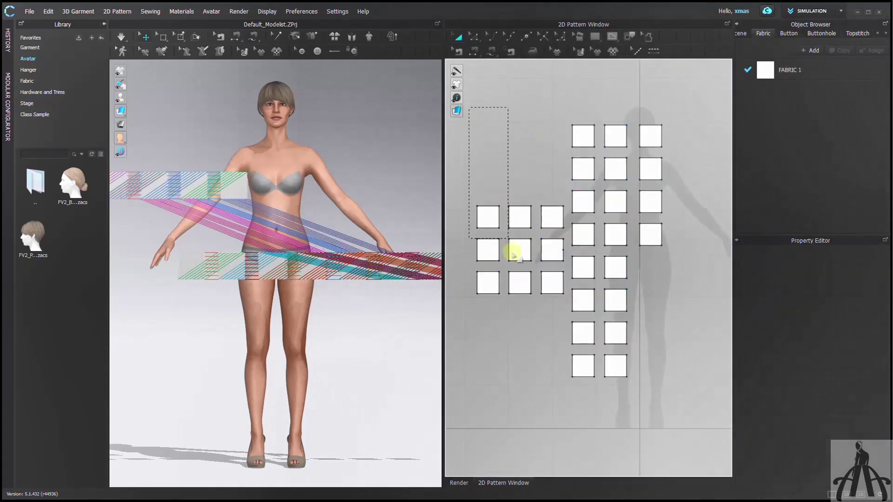
left_click_drag(635, 403, 634, 398)
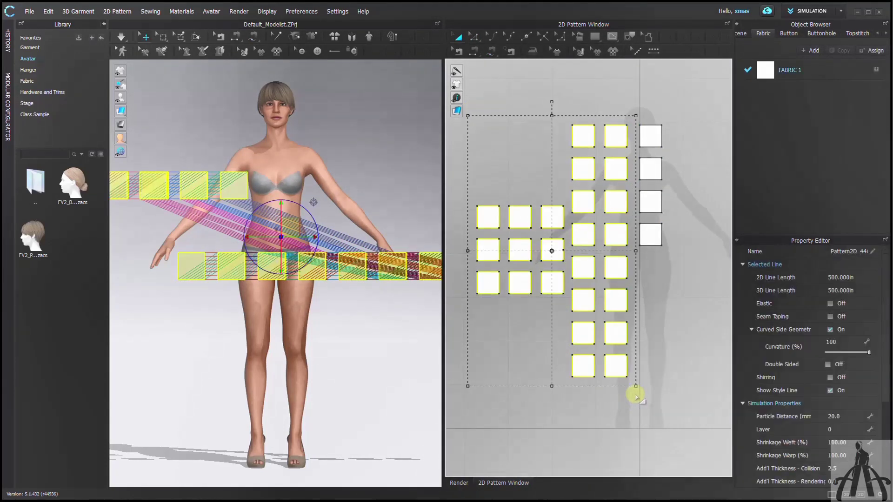
scroll(712, 258, "down", 2)
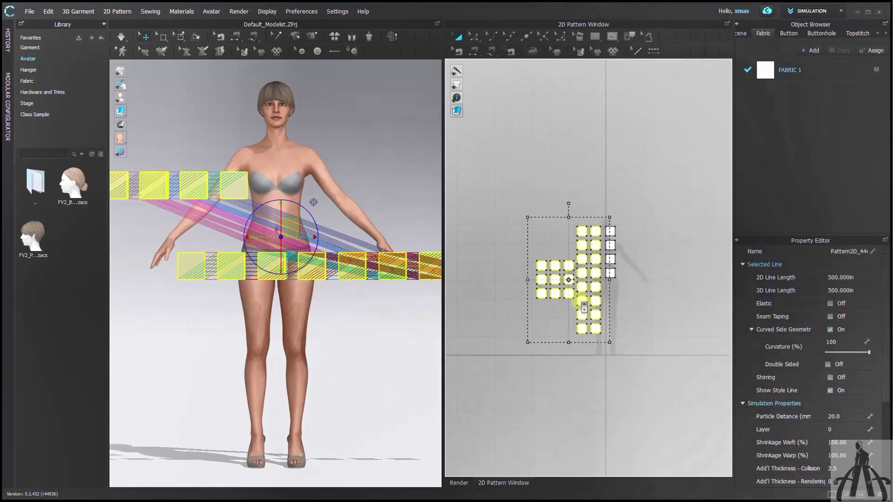
scroll(670, 298, "up", 1)
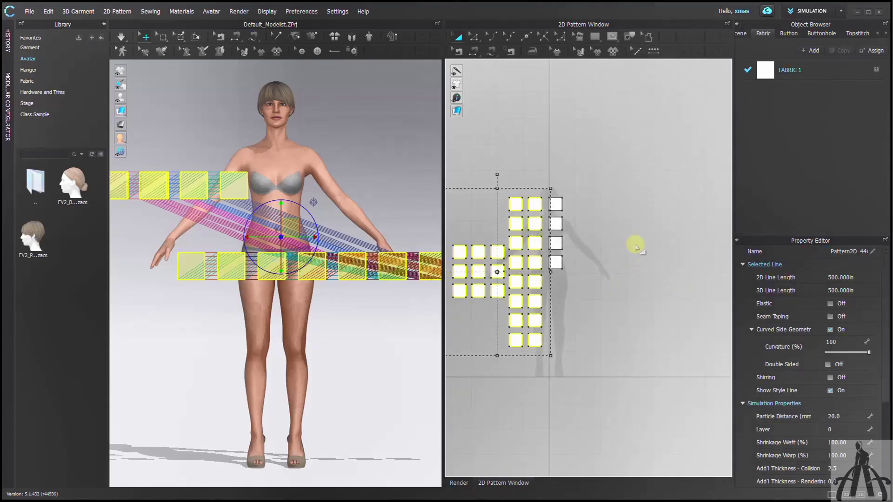
right_click(619, 253)
left_click(650, 274)
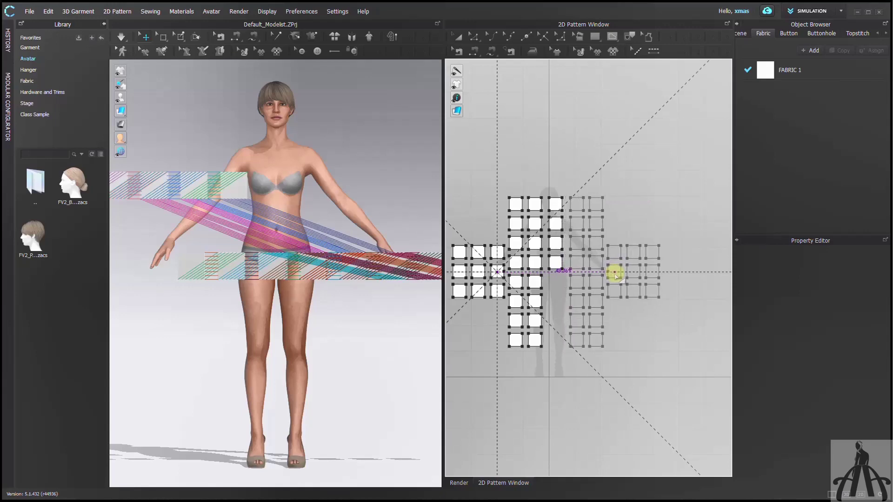
left_click(612, 274)
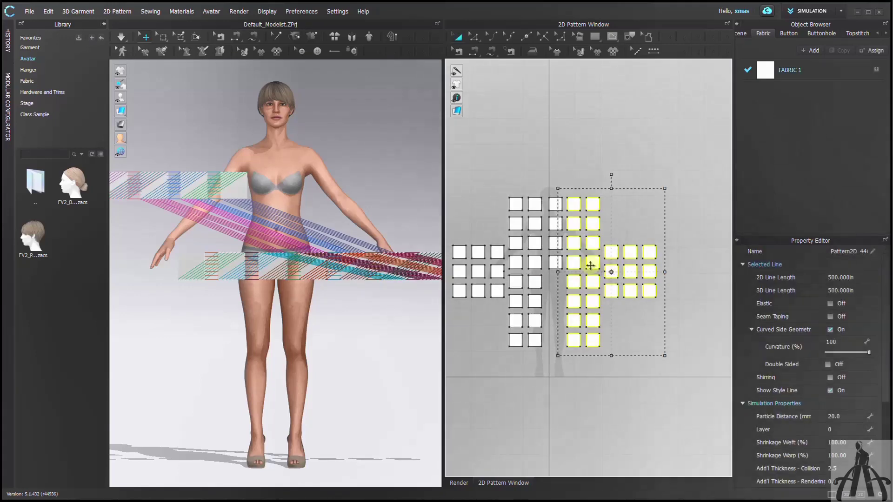
scroll(578, 225, "up", 3)
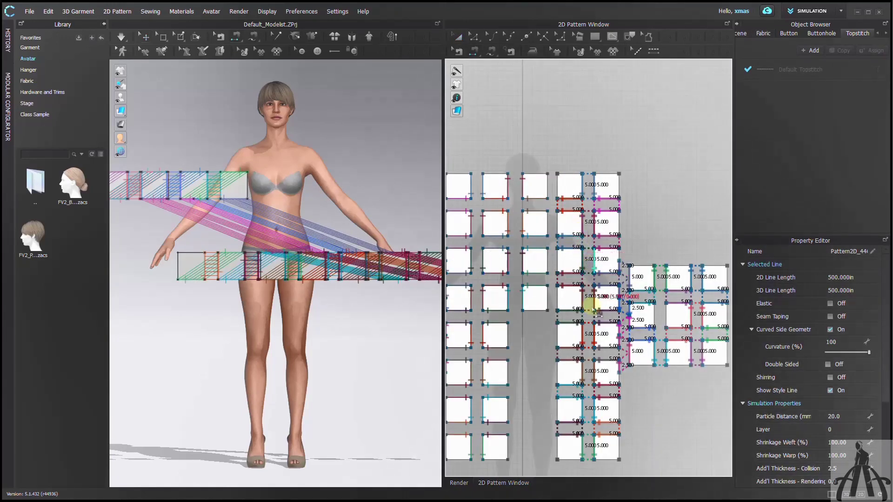
scroll(612, 353, "up", 1)
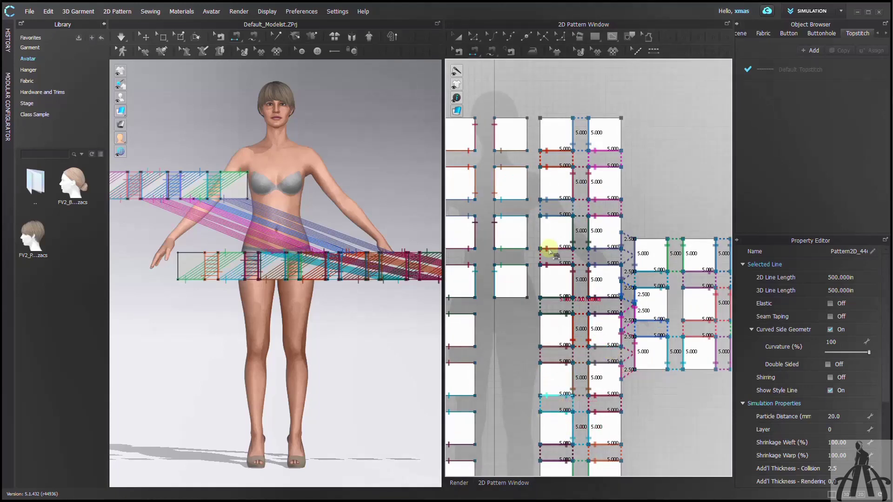
Step: Reset the 3D arrangement and rotate all pieces horizontal above the avatar's shoulders
left_click(531, 138)
left_click(530, 279)
scroll(584, 319, "down", 3)
scroll(633, 353, "up", 2)
left_click(391, 37)
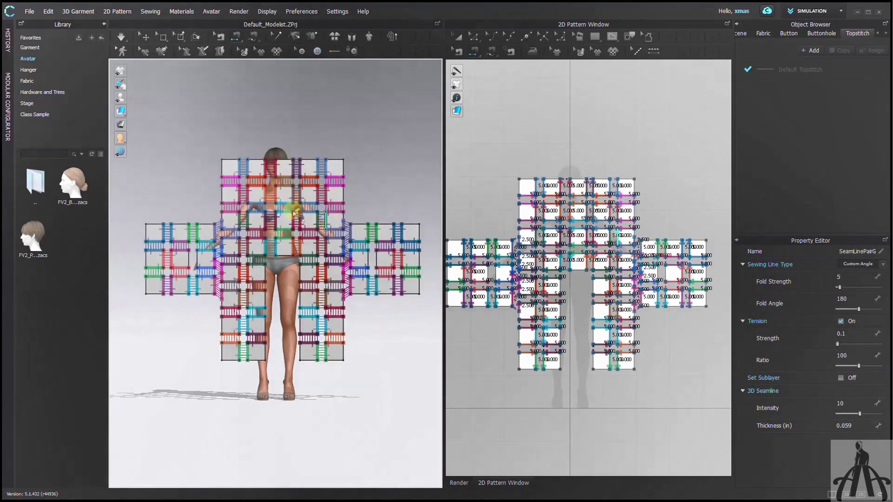
key("ctrl+a")
left_click_drag(230, 203, 315, 178)
right_click_drag(315, 178, 325, 260)
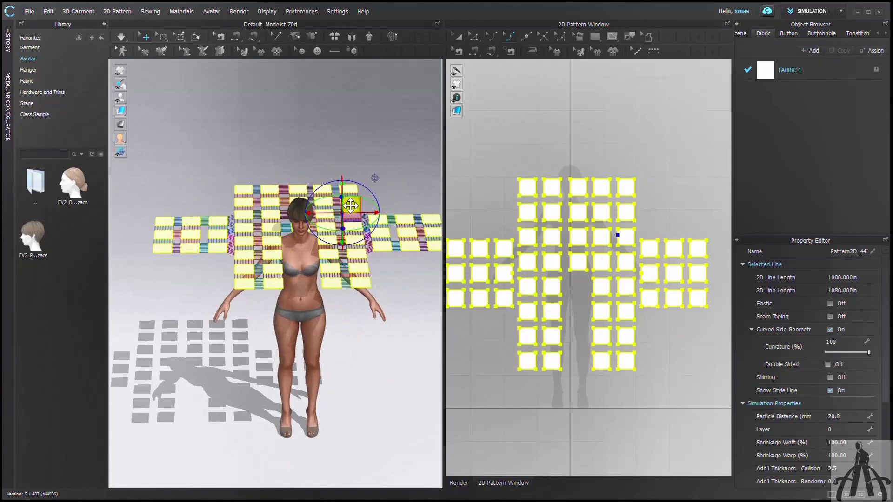
scroll(325, 260, "up", 2)
left_click(542, 348)
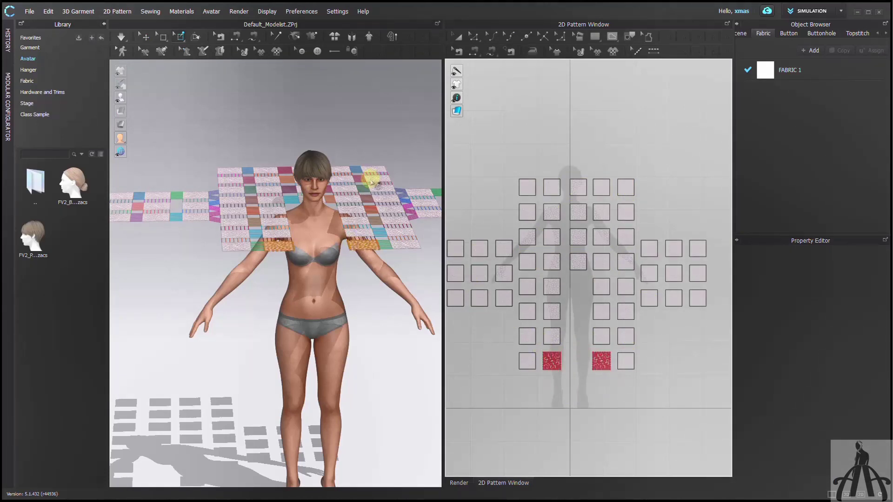
Step: Simulate so the sewn squares drape onto the avatar as a cropped jacket
key("space")
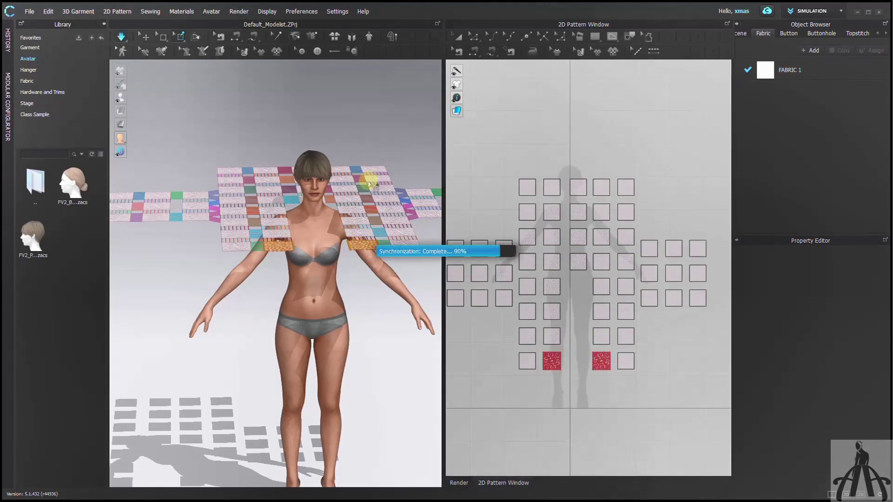
mouse_move(314, 216)
right_mouse_down()
mouse_move(260, 190)
mouse_move(258, 249)
right_mouse_up()
left_click(478, 245)
scroll(532, 293, "up", 3)
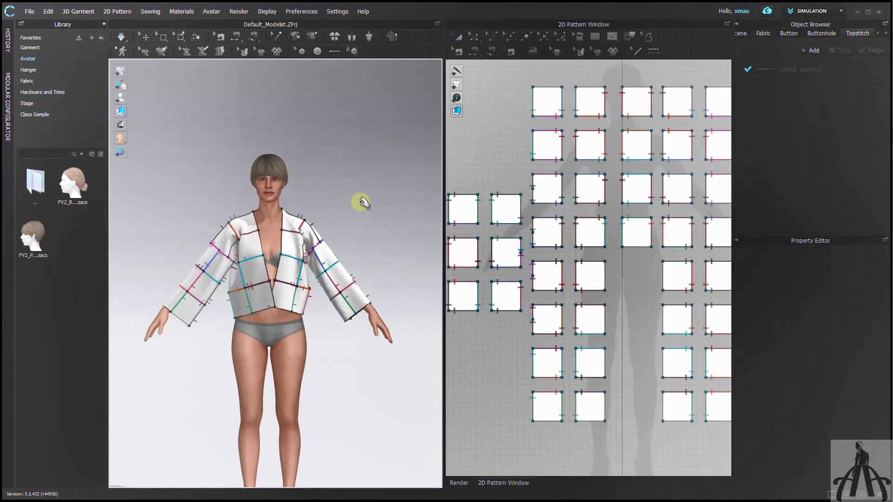
Step: End simulation and apply Sea green.jpg as the fabric texture on every square
key("a")
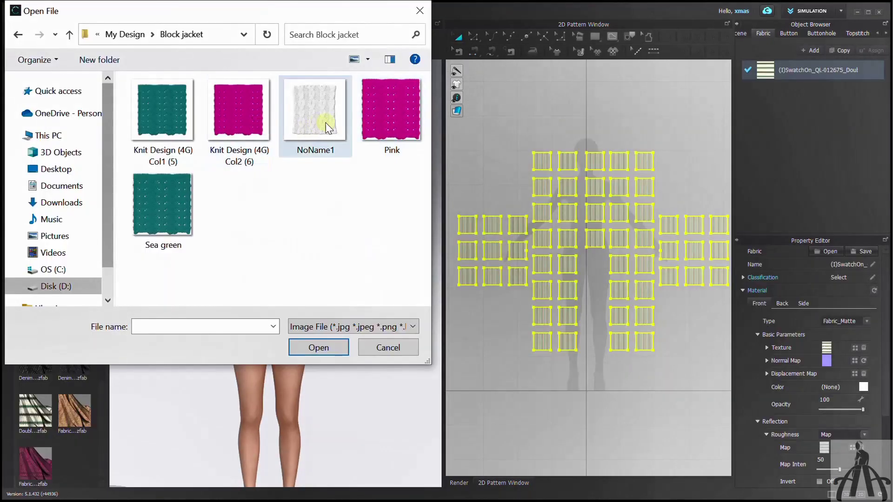
left_click(413, 119)
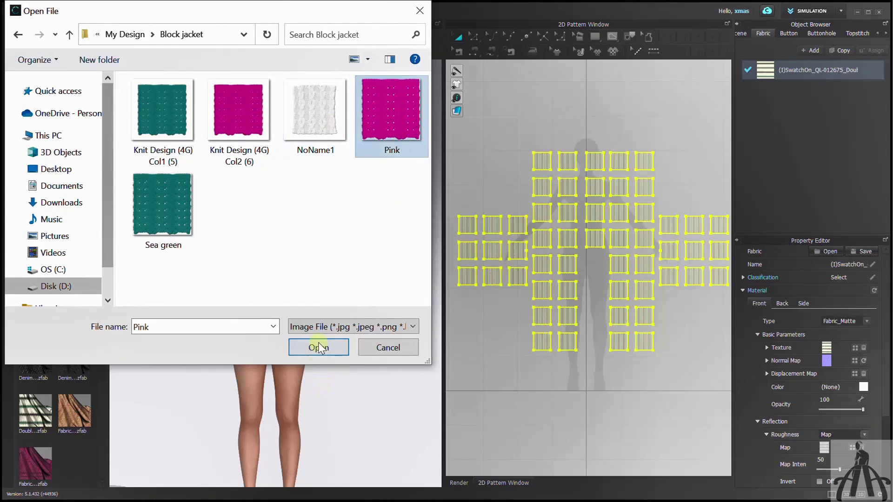
left_click(166, 241)
left_click(314, 350)
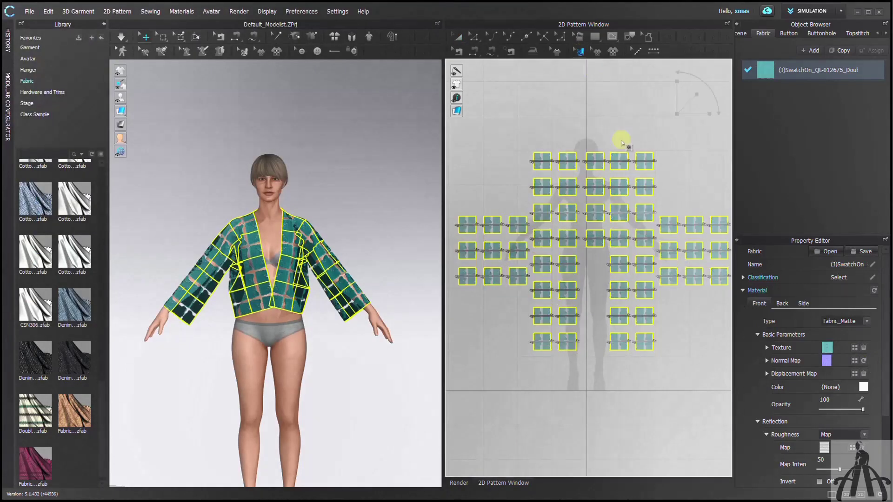
scroll(624, 161, "up", 2)
scroll(613, 200, "up", 2)
left_click(614, 201)
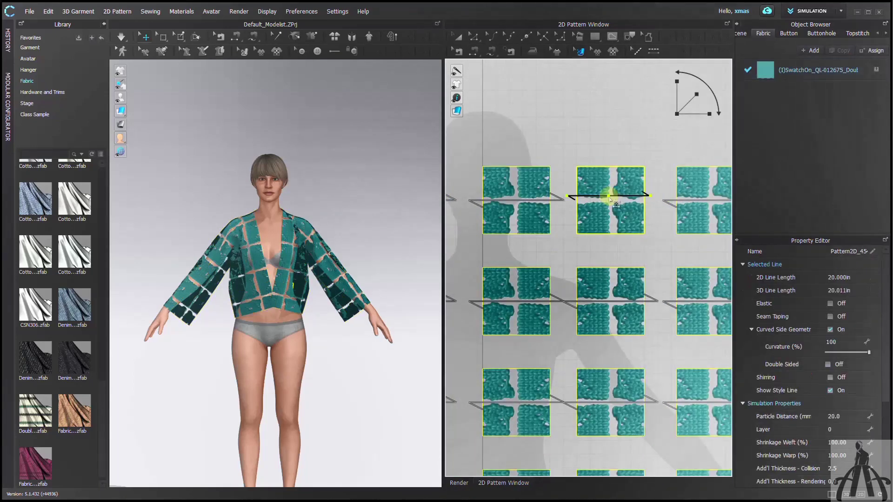
scroll(649, 213, "down", 2)
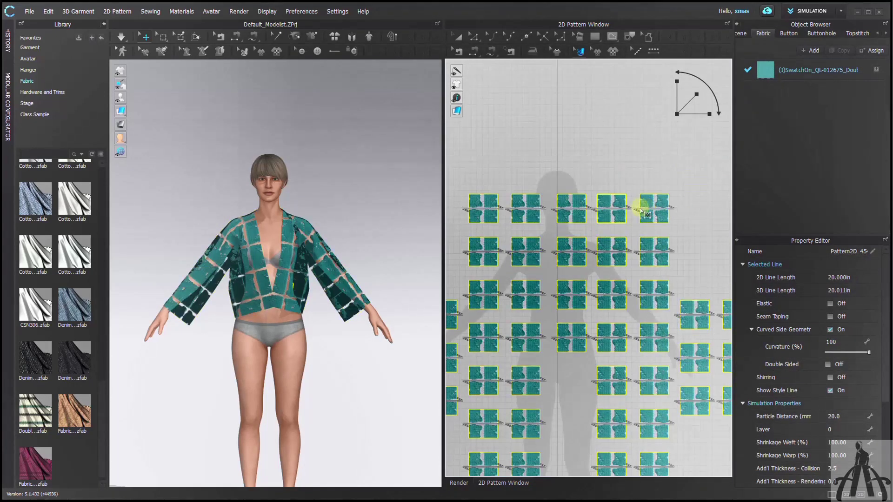
scroll(634, 200, "up", 3)
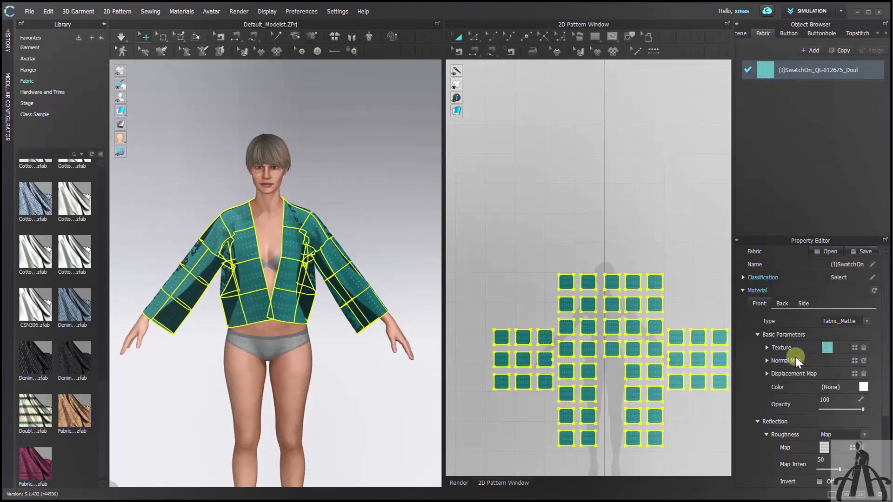
Step: Raise the Normal Map intensity for knit relief, then copy the fabric into a second entry
left_click(767, 360)
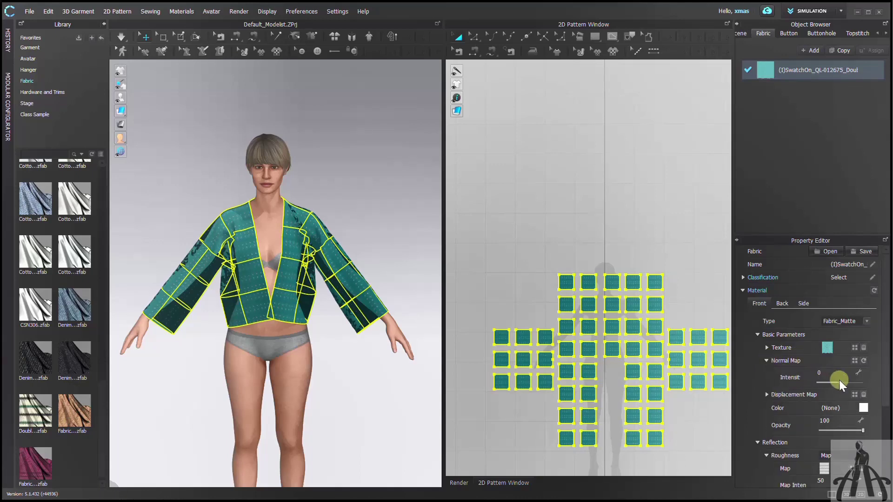
left_click_drag(840, 381, 855, 382)
scroll(335, 390, "up", 3)
scroll(335, 392, "up", 4)
scroll(384, 393, "up", 2)
scroll(384, 392, "down", 5)
scroll(289, 319, "down", 5)
scroll(810, 349, "down", 3)
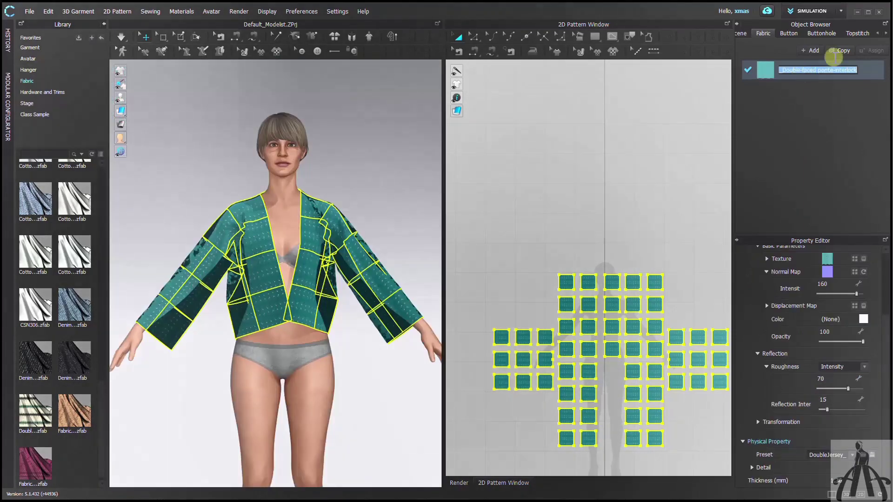
left_click(846, 49)
left_click(858, 258)
Step: Load Pink.jpg as the texture of the copied fabric
left_click(375, 99)
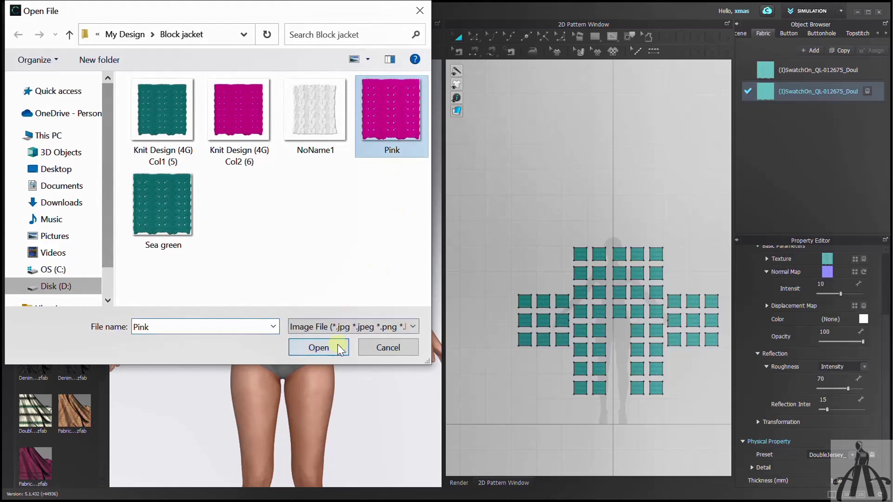
left_click(319, 347)
scroll(548, 392, "up", 2)
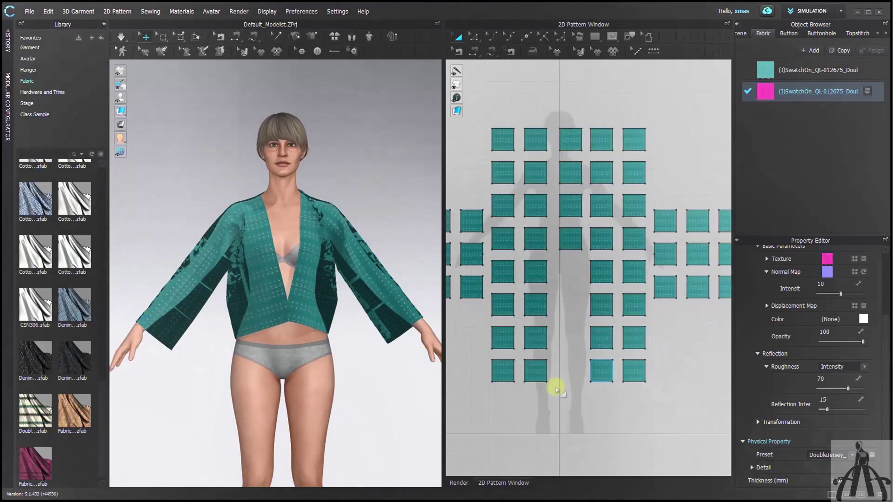
Step: Assign the pink fabric to alternating squares for a turquoise-and-pink checkerboard
left_click(602, 370)
left_click(535, 371, "shift")
left_click(502, 337, "shift")
left_click(633, 338, "shift")
left_click(535, 305, "shift")
left_click(601, 305, "shift")
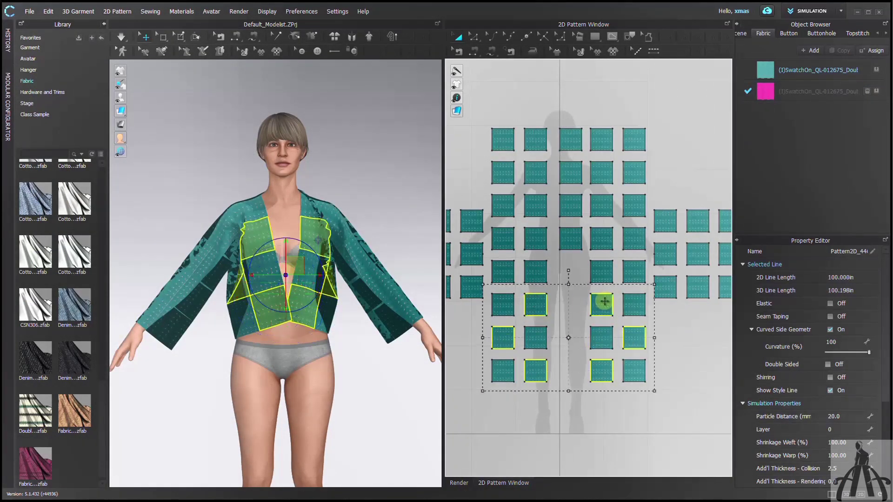
left_click(502, 271, "shift")
left_click(634, 271, "shift")
left_click(536, 238, "shift")
left_click(602, 239, "shift")
left_click(502, 205, "shift")
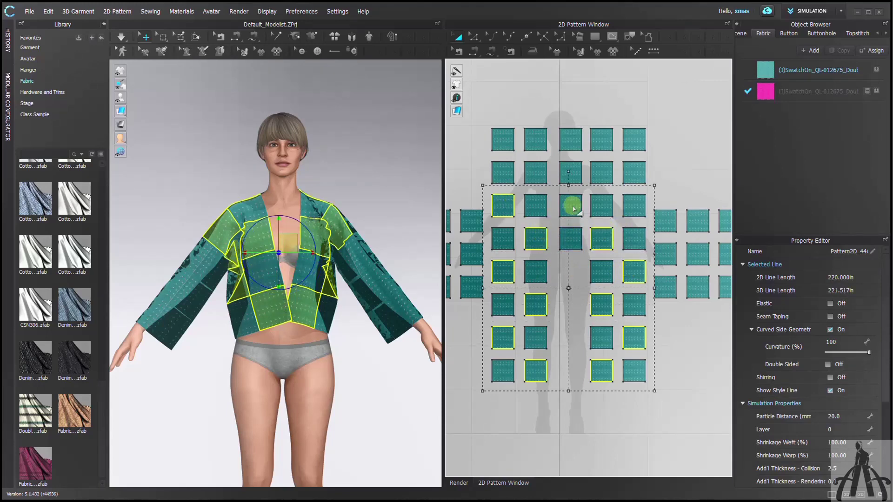
left_click(634, 205, "shift")
left_click(571, 206, "shift")
left_click(535, 172, "shift")
left_click(601, 173, "shift")
left_click(502, 139, "shift")
left_click(570, 138, "shift")
left_click(637, 135, "shift")
scroll(607, 230, "up", 1)
left_click(624, 252, "shift")
left_click(659, 218, "shift")
left_click(664, 283, "shift")
left_click(695, 254, "shift")
scroll(668, 277, "down", 2)
scroll(578, 259, "up", 1)
left_click(543, 247, "shift")
left_click(543, 282, "shift")
left_click(524, 265, "shift")
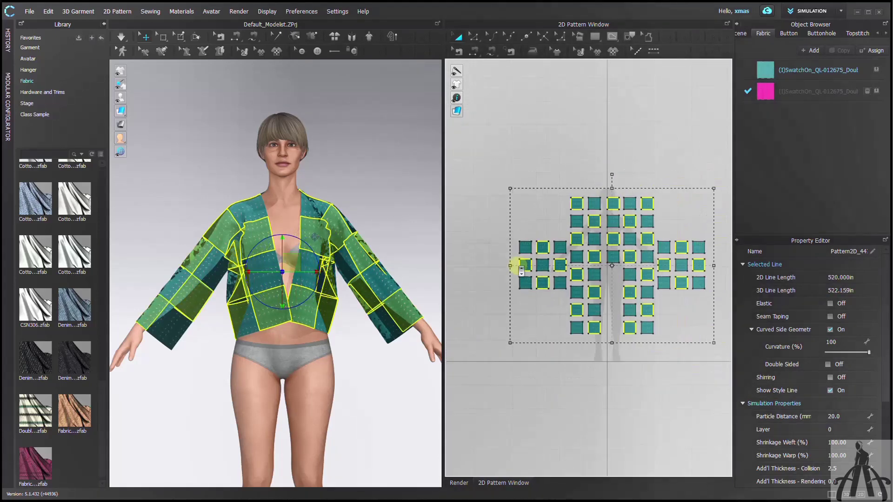
scroll(520, 267, "up", 1)
scroll(612, 283, "down", 2)
left_click(598, 375)
scroll(638, 435, "up", 1)
scroll(667, 404, "up", 1)
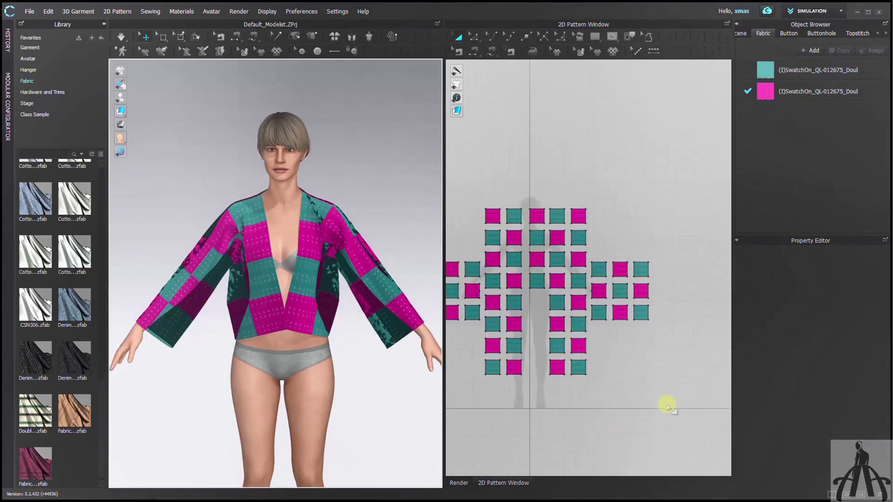
scroll(672, 388, "up", 1)
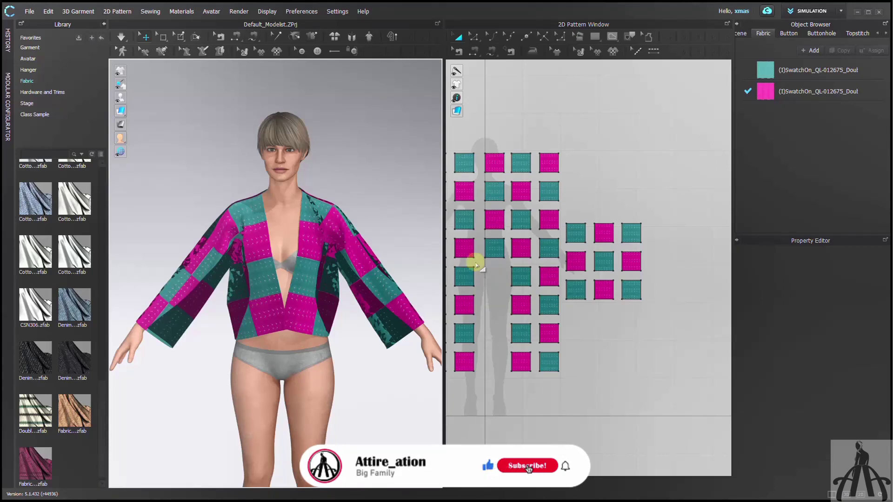
Step: Create two 20 × 1.5 in rectangle strips with the Rectangle tool for the rib band
left_click(601, 33)
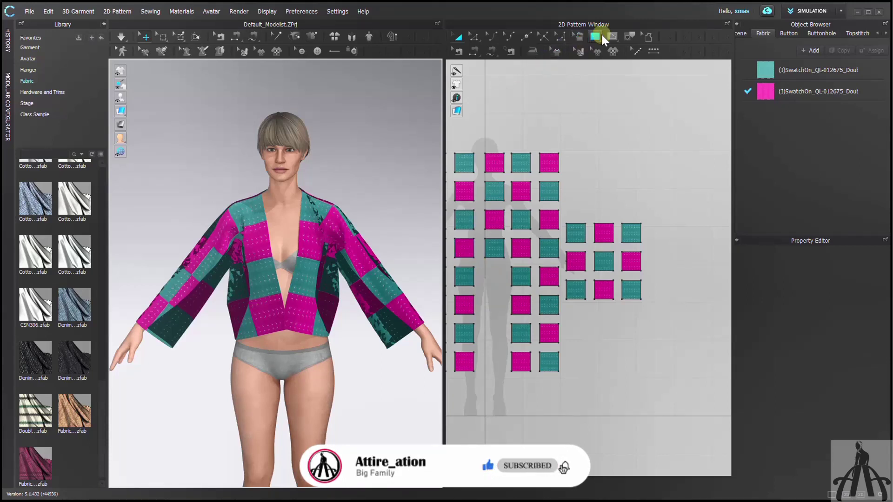
left_click(594, 149)
type("1.5")
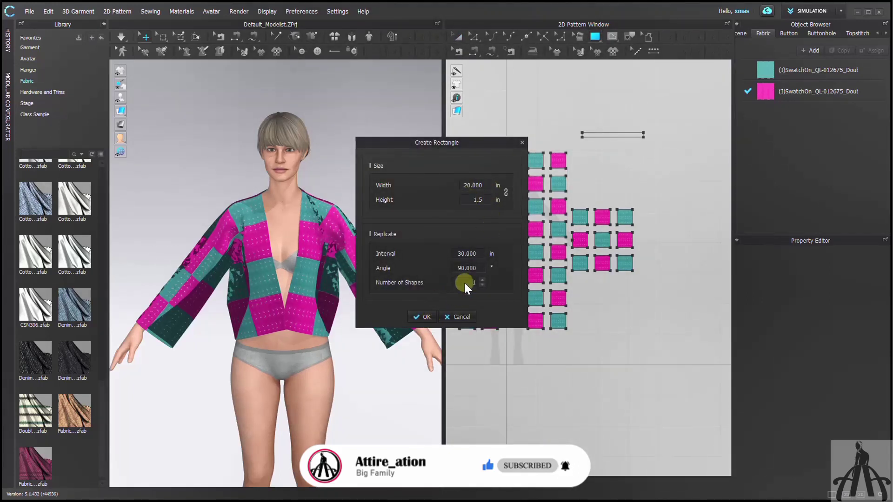
left_click(481, 280)
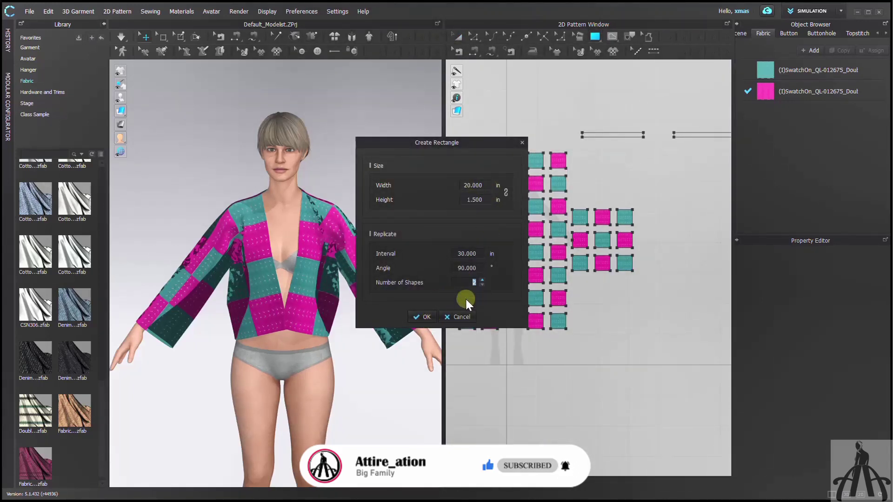
left_click(421, 317)
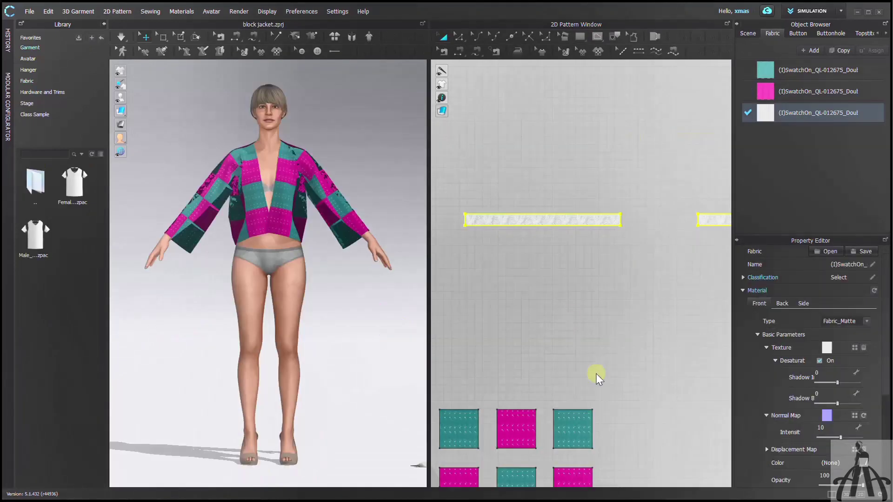
Step: Tint the band fabric turquoise by sampling an existing square, then select the band's top edge
left_click(814, 419)
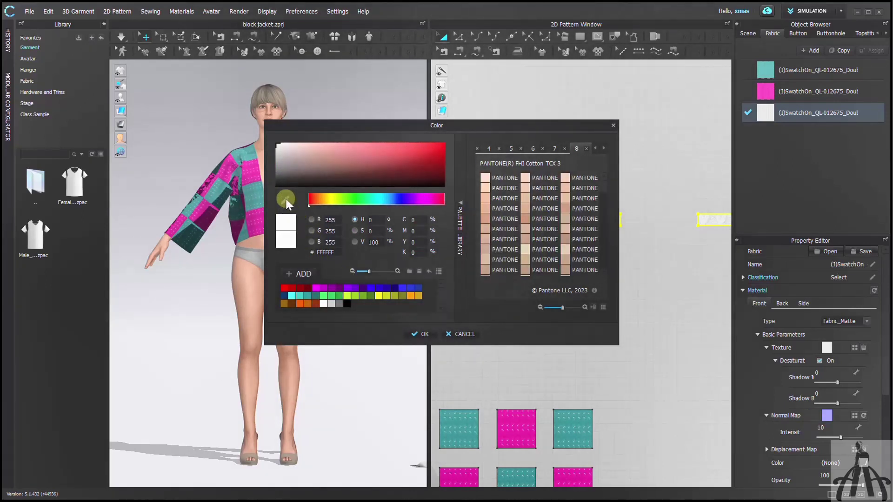
left_click(573, 433)
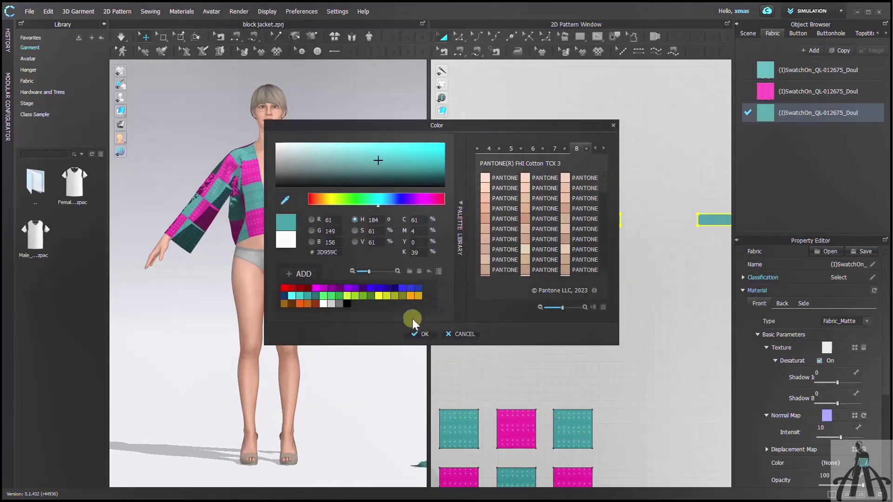
left_click(417, 333)
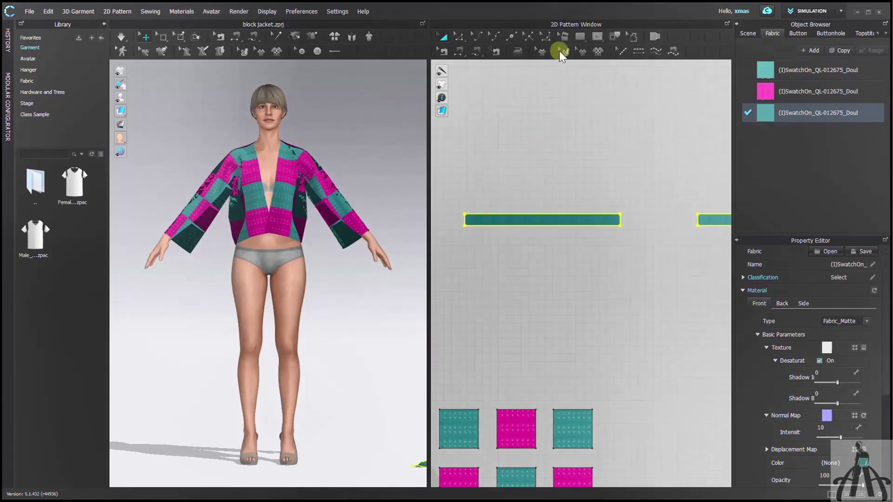
scroll(584, 216, "up", 1)
left_click(591, 216)
scroll(592, 203, "up", 5)
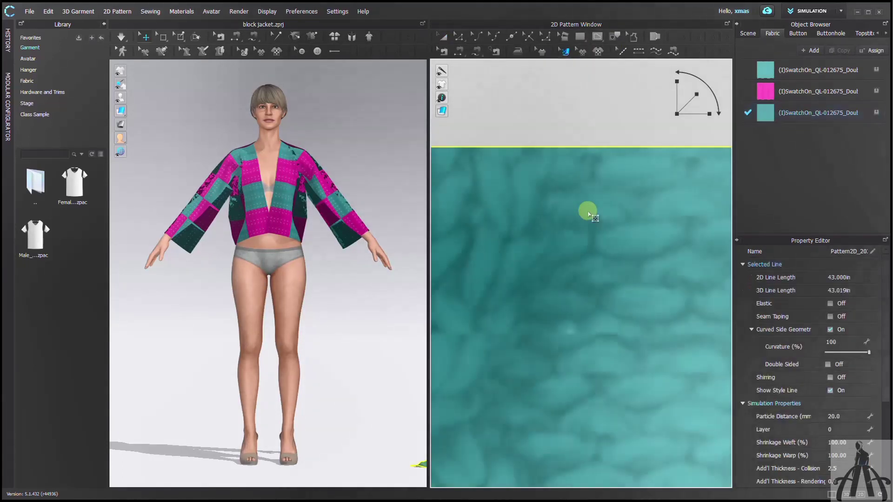
scroll(617, 184, "down", 4)
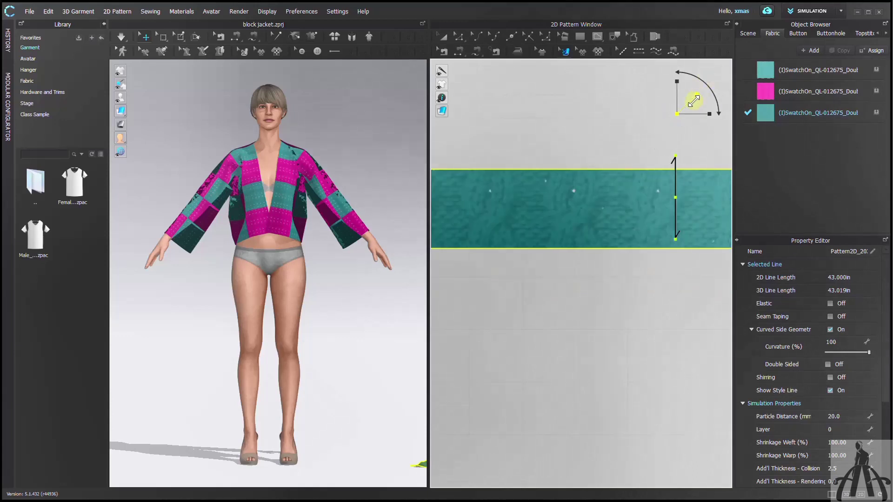
Step: Move the band strip onto the shoulder, pull off a middle section and move its short edge by 15 in
key("a")
scroll(377, 195, "down", 3)
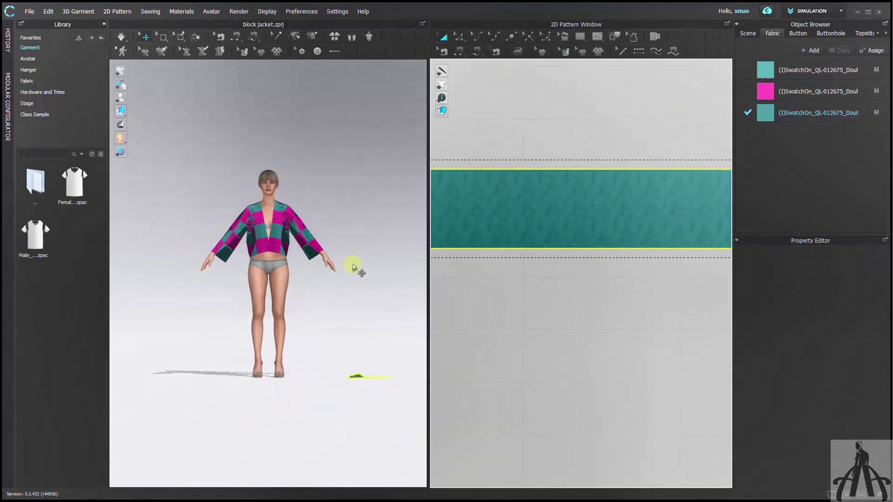
scroll(355, 259, "up", 2)
scroll(628, 251, "down", 5)
scroll(525, 325, "up", 1)
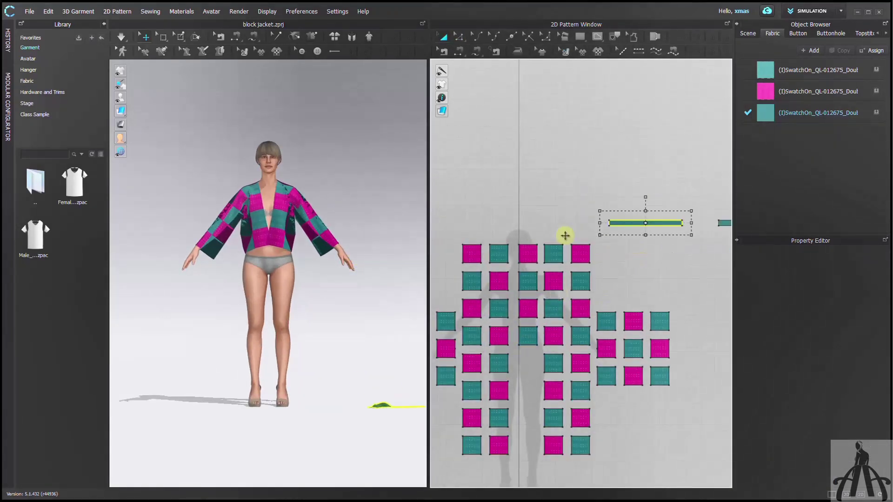
key("k")
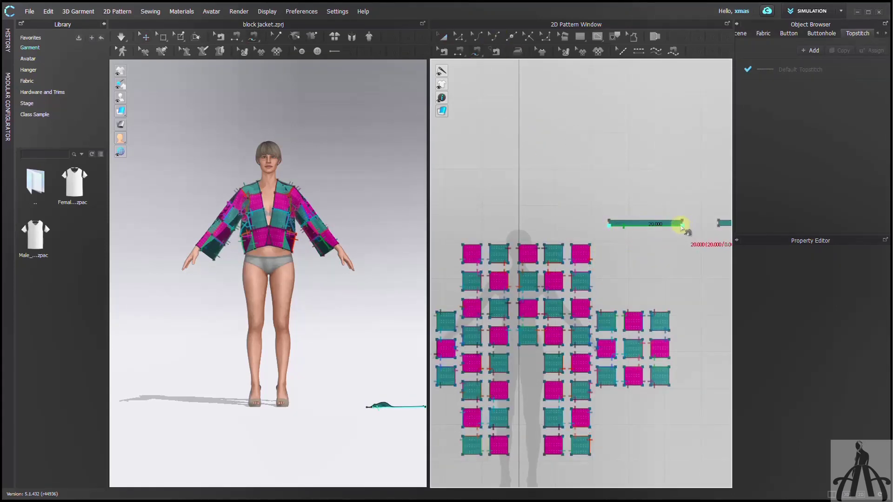
key("a")
left_click_drag(394, 407, 344, 244)
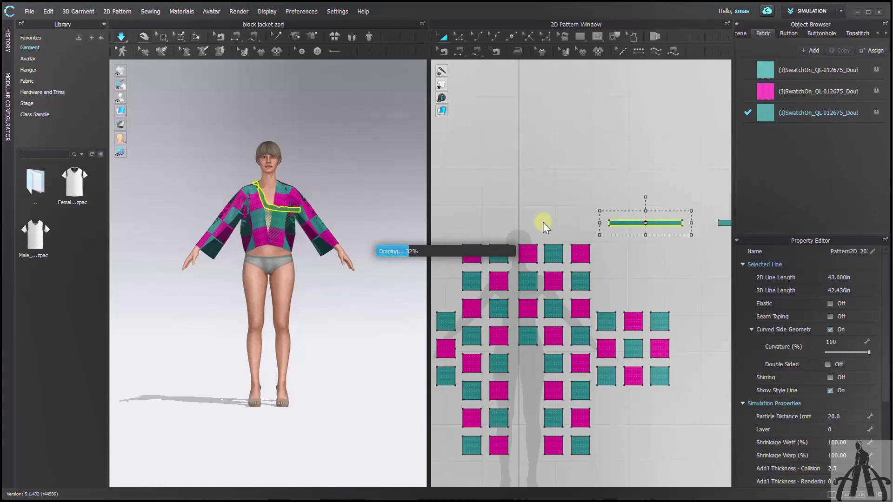
scroll(552, 223, "down", 1)
scroll(590, 223, "up", 1)
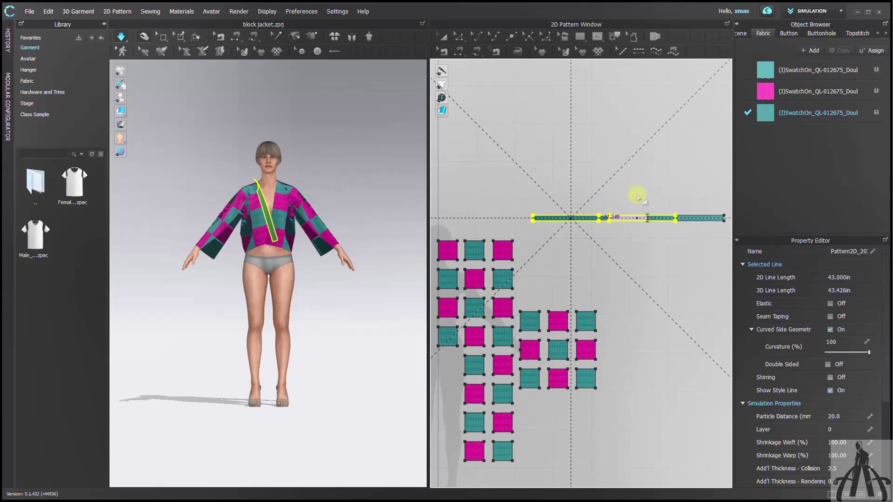
mouse_move(639, 216)
left_mouse_down()
mouse_move(633, 180)
mouse_move(676, 183)
left_mouse_up()
scroll(676, 183, "up", 1)
scroll(677, 183, "up", 1)
left_click(672, 183)
right_click(611, 180)
key("Return")
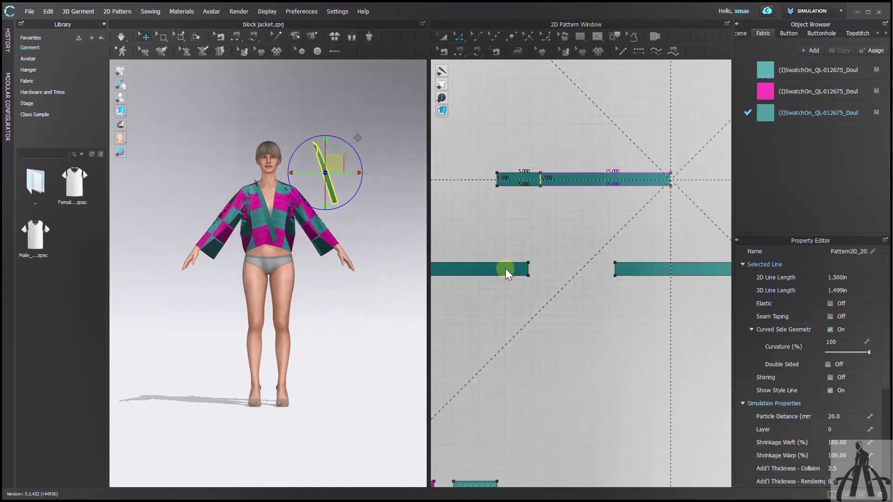
scroll(614, 273, "down", 3)
scroll(491, 340, "up", 1)
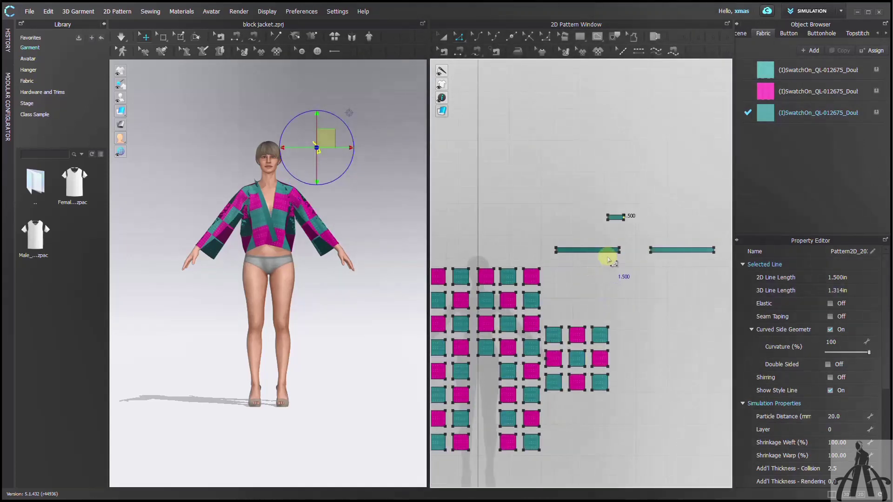
Step: Arrange the small piece at the long strip's left end and slide the right strip beside the others
key("j")
key("a")
left_click(615, 218)
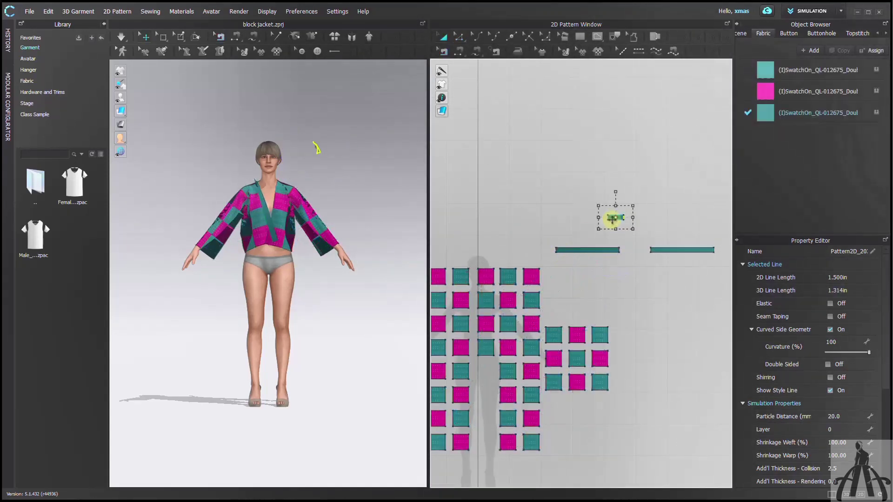
left_click_drag(534, 253, 518, 277)
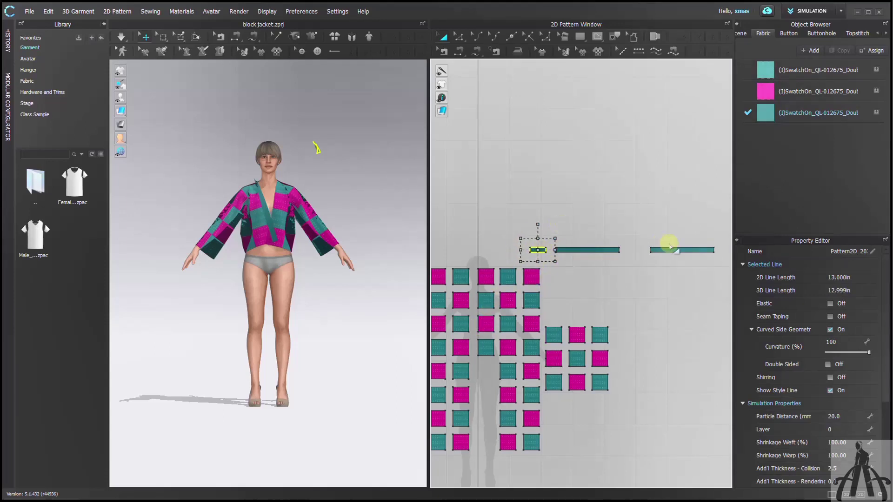
left_click_drag(680, 247, 485, 250)
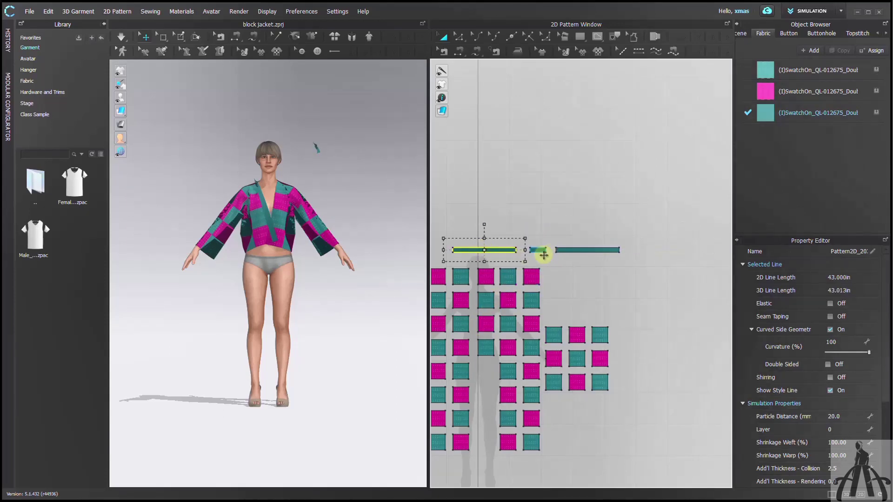
key("t")
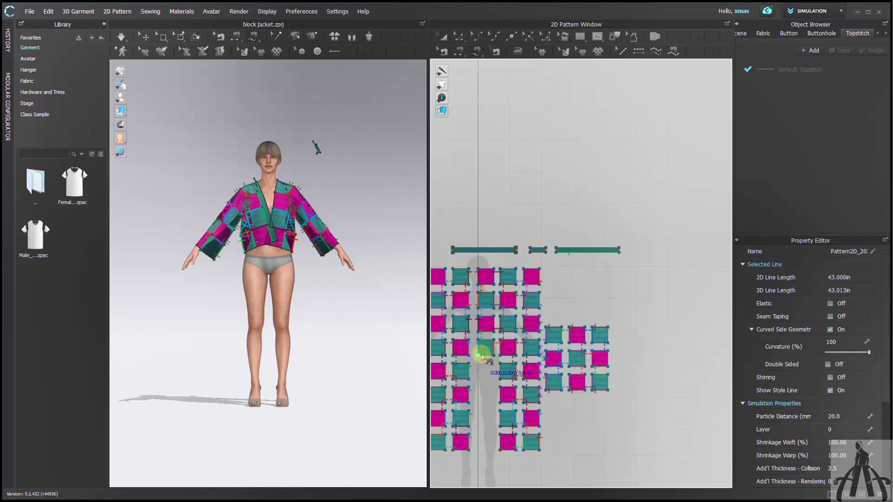
Step: View the jacket from the back and select the collar piece and the band's edge line
key("Escape")
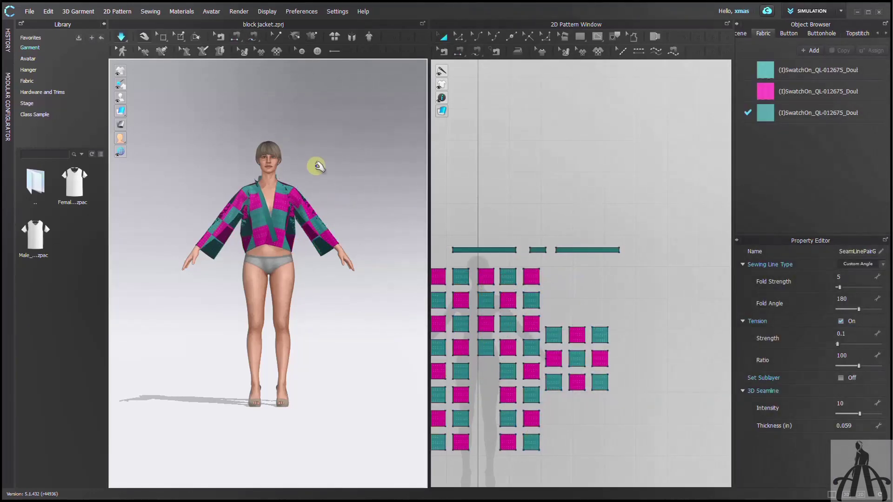
key("8")
scroll(324, 143, "up", 3)
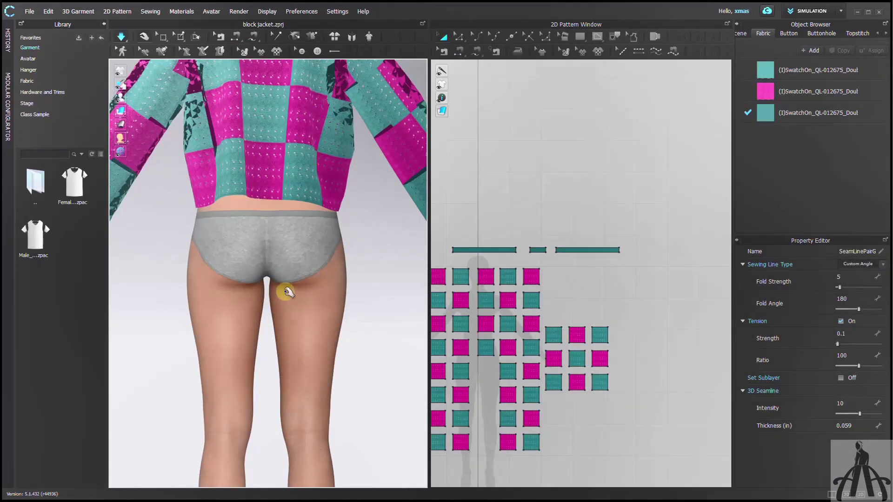
scroll(255, 423, "down", 3)
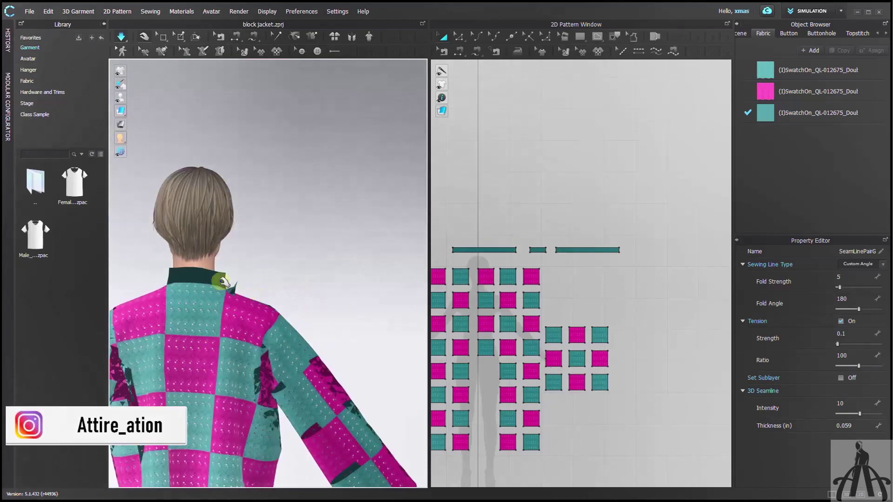
scroll(258, 305, "up", 2)
scroll(236, 316, "up", 2)
right_click_drag(235, 316, 205, 322)
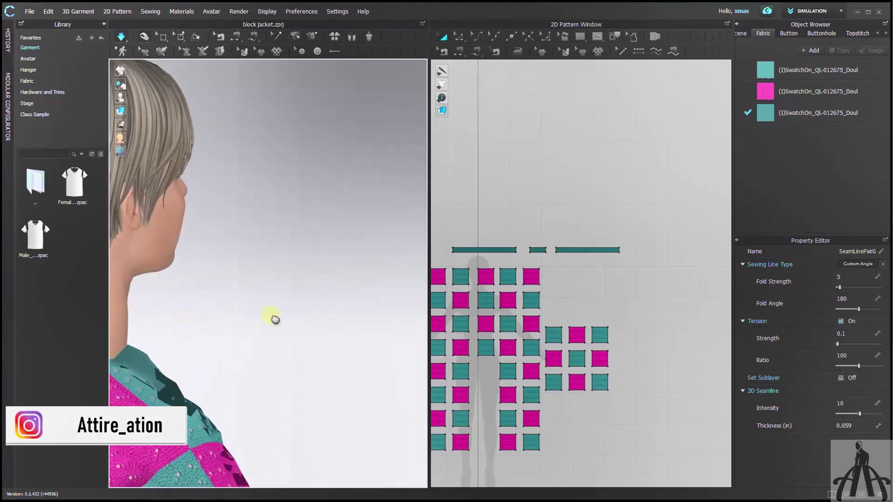
right_click_drag(275, 319, 331, 314)
left_click(303, 352)
left_click(541, 253)
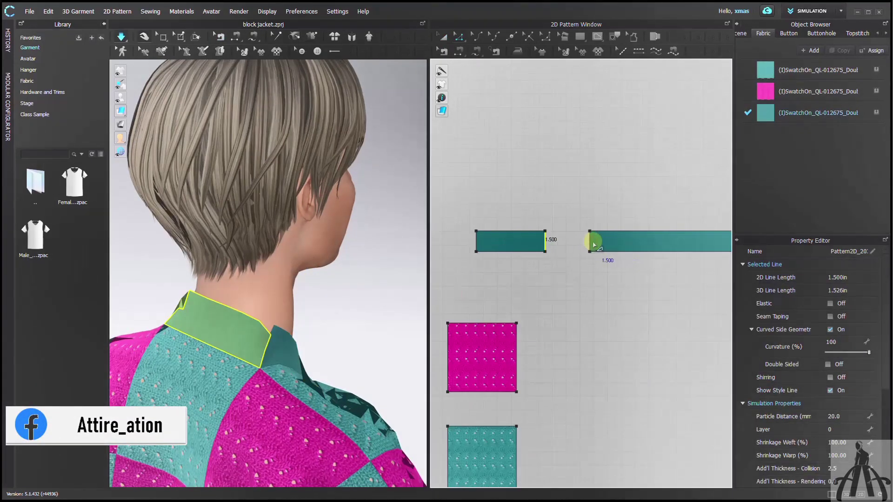
Step: Edit the band's edge line from its right-click menu and select its continuous 20 in edge
right_click(589, 242)
left_click(609, 343)
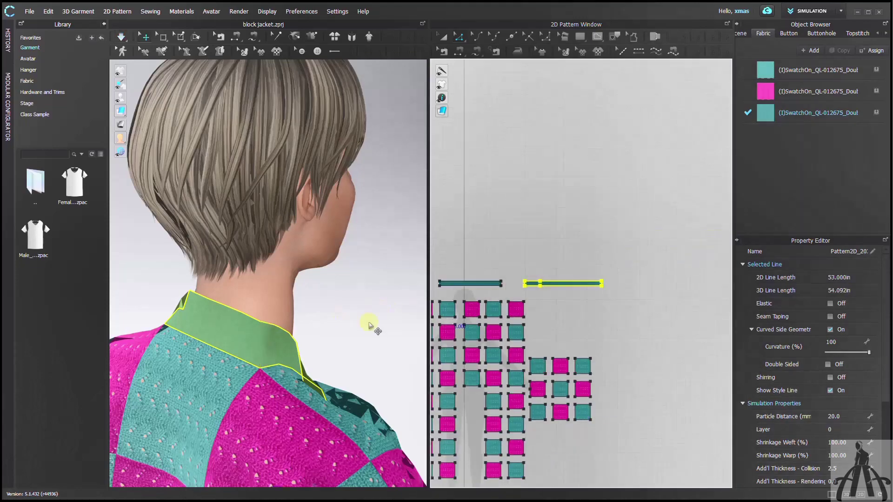
mouse_move(328, 326)
right_mouse_down()
mouse_move(176, 319)
mouse_move(233, 319)
mouse_move(213, 318)
right_mouse_up()
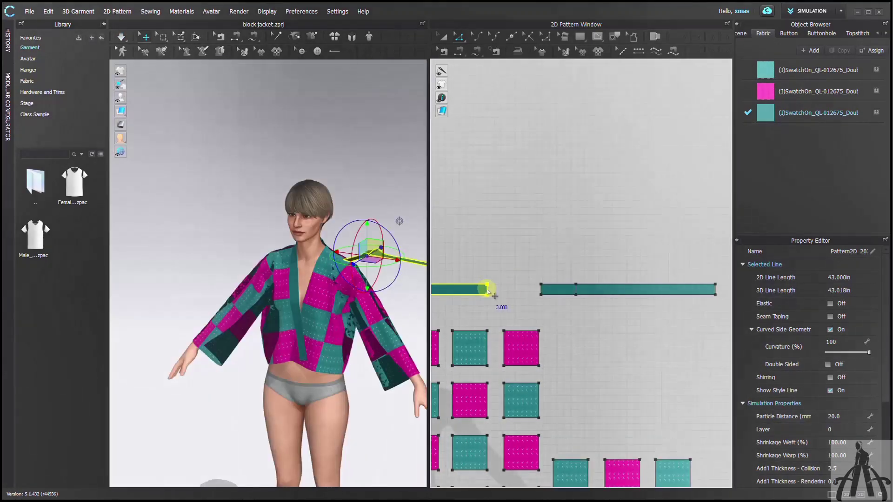
left_click(538, 296)
right_click_drag(348, 249, 271, 269)
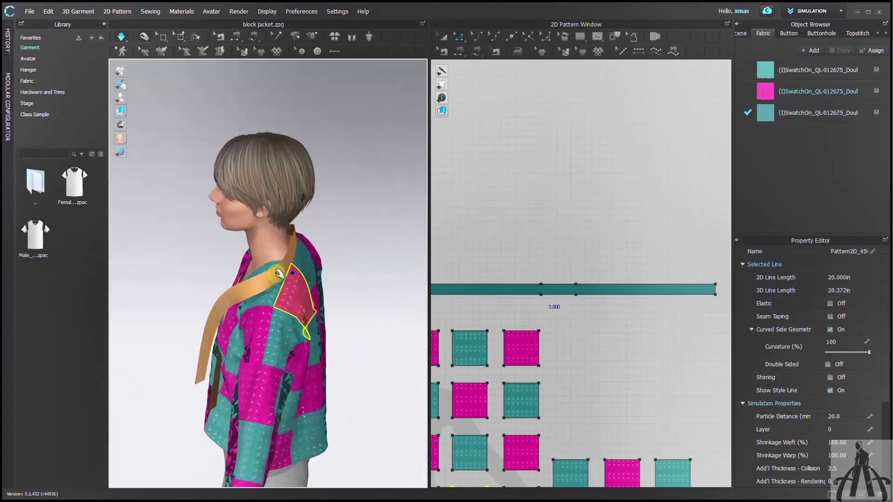
scroll(579, 439, "down", 5)
scroll(579, 440, "down", 2)
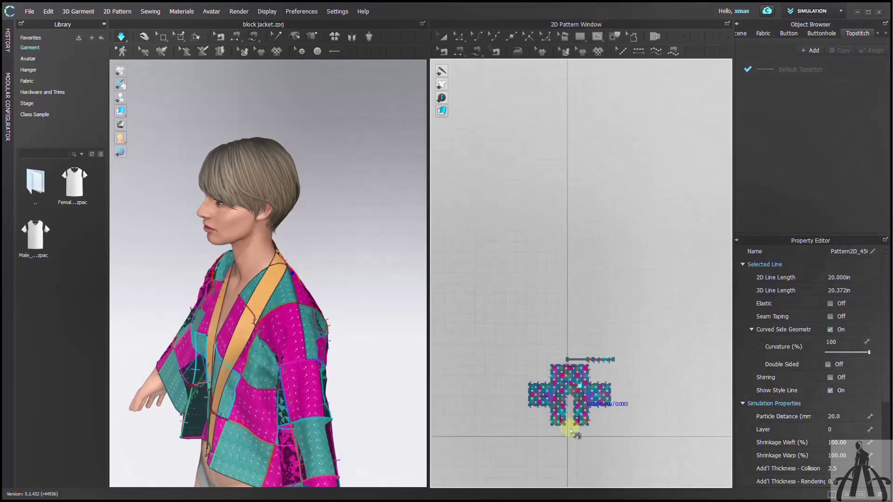
scroll(579, 437, "up", 5)
Step: Sew the band's 20 in edge to the jacket's front edge with Segment Sewing and simulate the drape
left_click(599, 205)
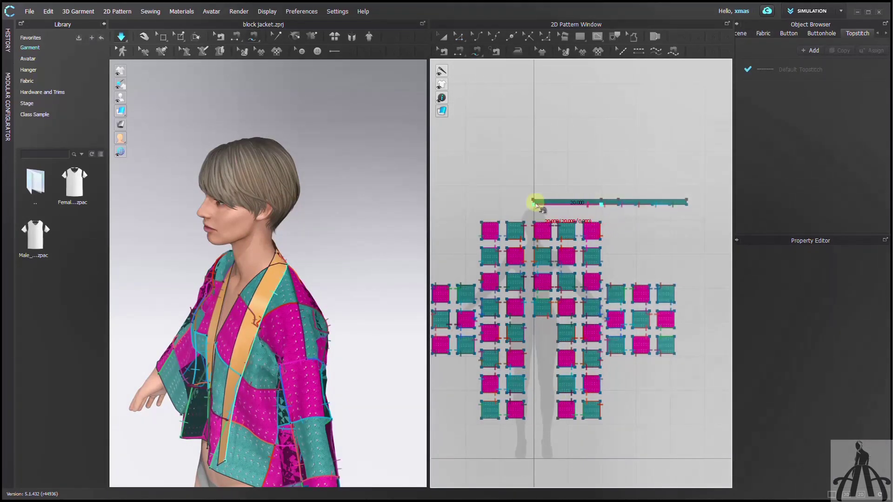
left_click(535, 203)
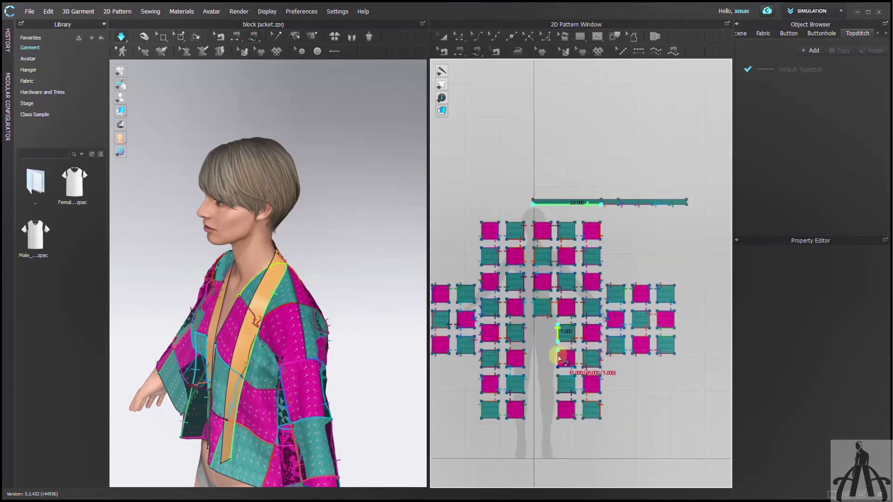
left_click(564, 413)
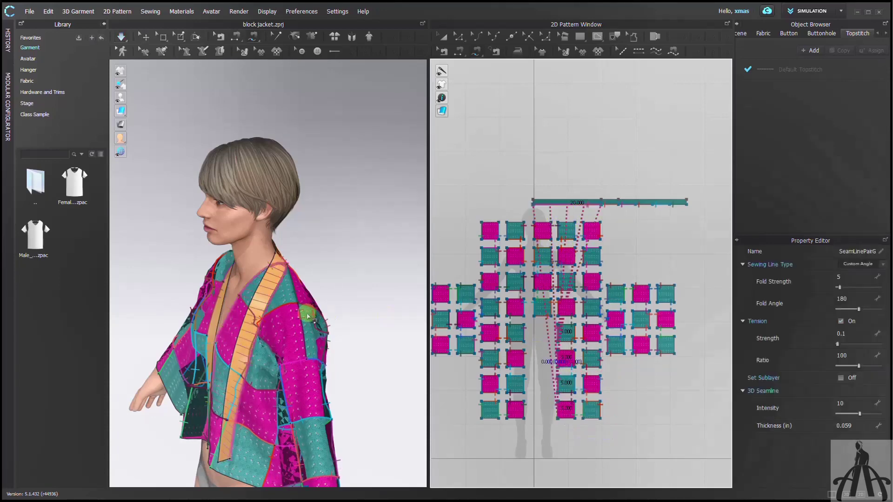
key("space")
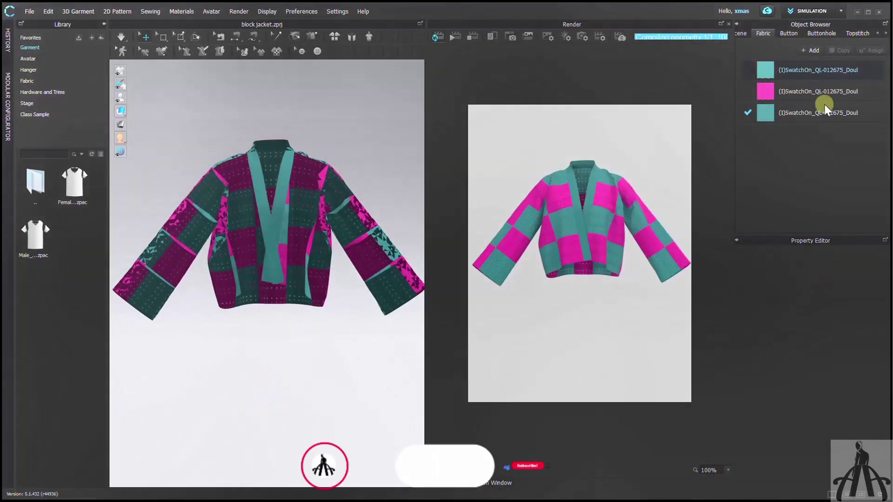
Step: Raise the turquoise fabric's Normal Map intensity, select the band seam, and inspect the sleeve in the render
left_click(818, 112)
scroll(630, 286, "up", 5)
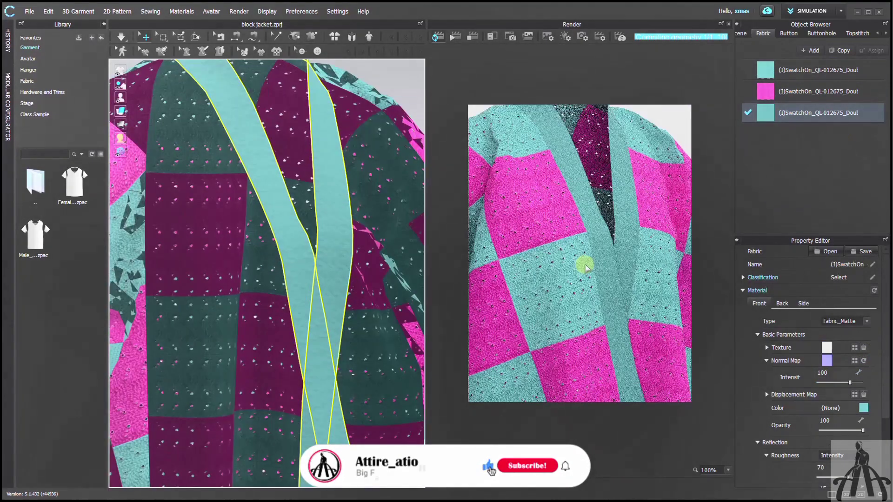
left_click_drag(630, 286, 691, 316)
left_click(474, 33)
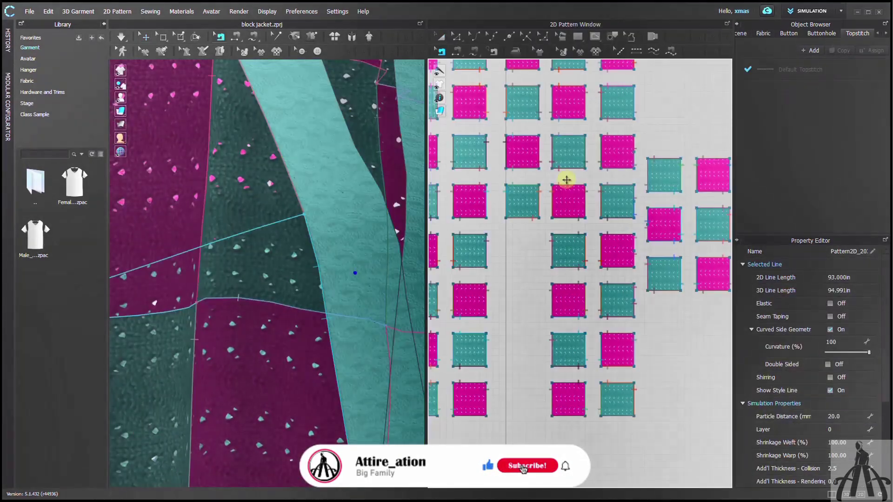
left_click(334, 222)
left_click(239, 11)
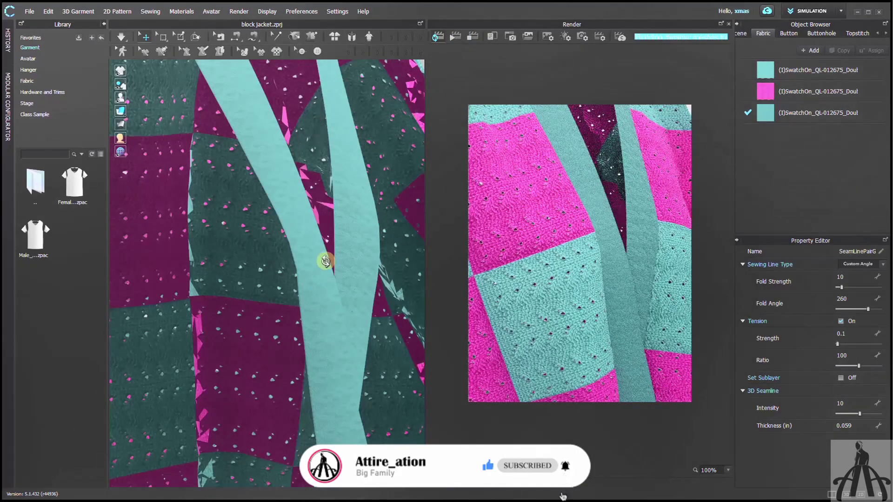
right_click_drag(266, 255, 299, 272)
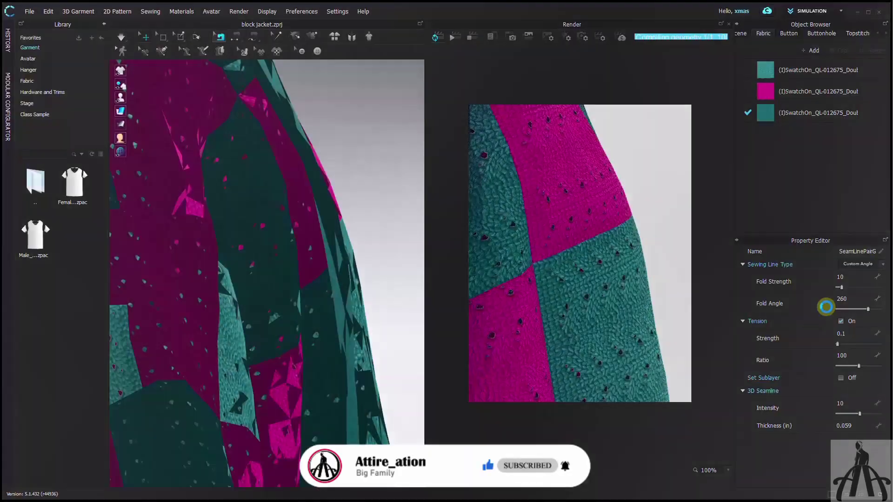